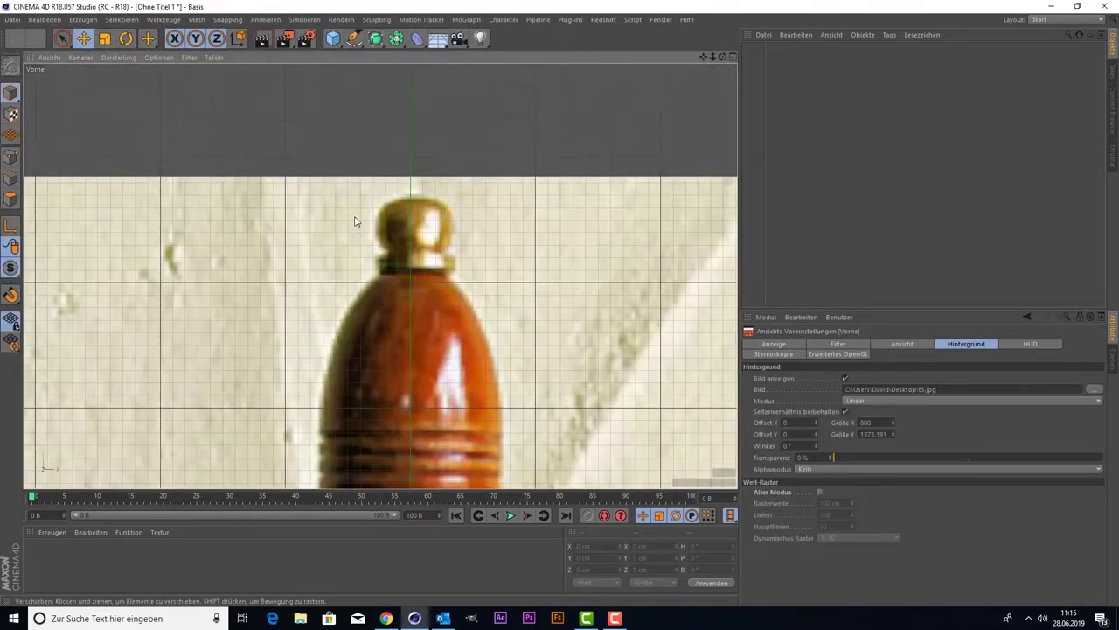
# Step: Offset the reference photo to X -5 and start tracing the knob profile with the Spline Pen
pyautogui.moveTo(815, 425); pyautogui.dragTo(815, 430)
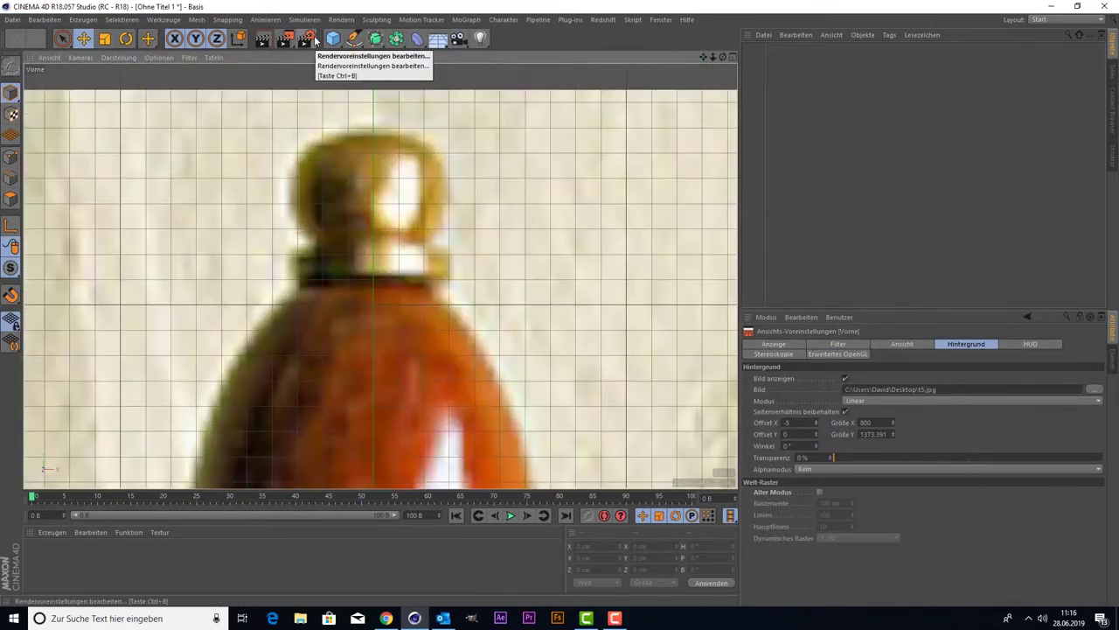
pyautogui.click(354, 38)
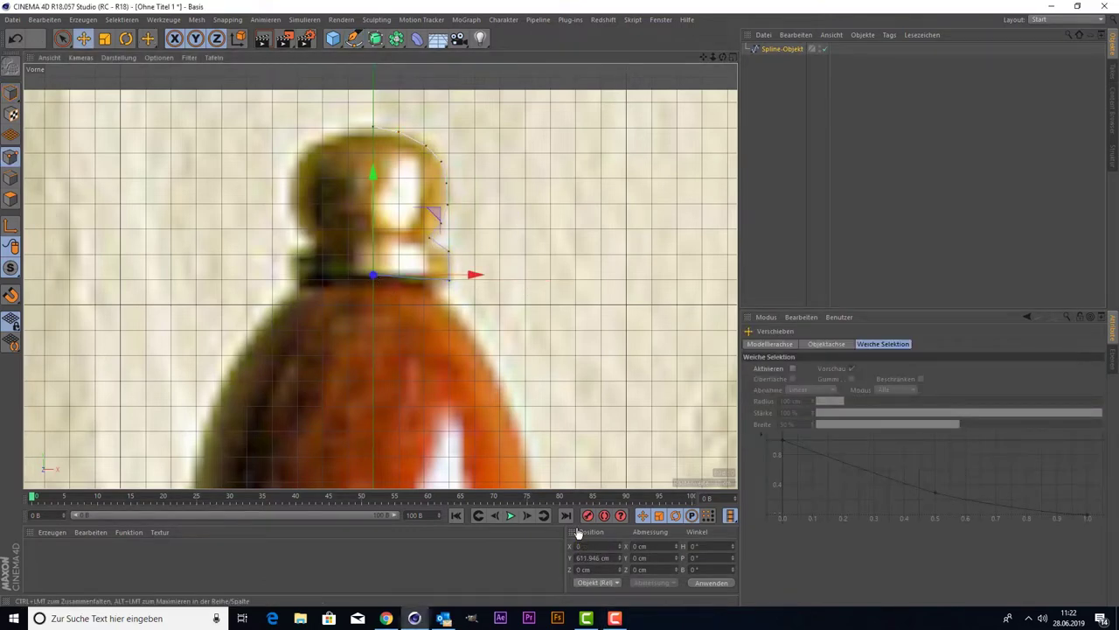
# Step: Revolve the knob spline with a Lathe and chamfer its first corner by 1.56 cm
pyautogui.press('F1')
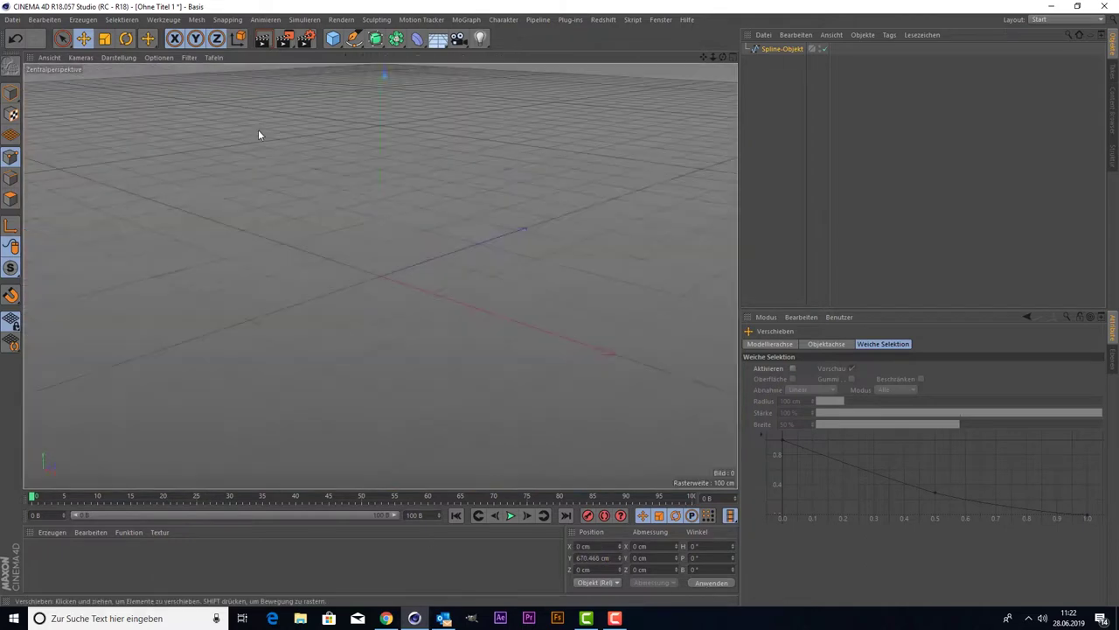
pyautogui.keyDown('alt'); pyautogui.click(375, 39); pyautogui.keyUp('alt')
pyautogui.rightClick(475, 254)
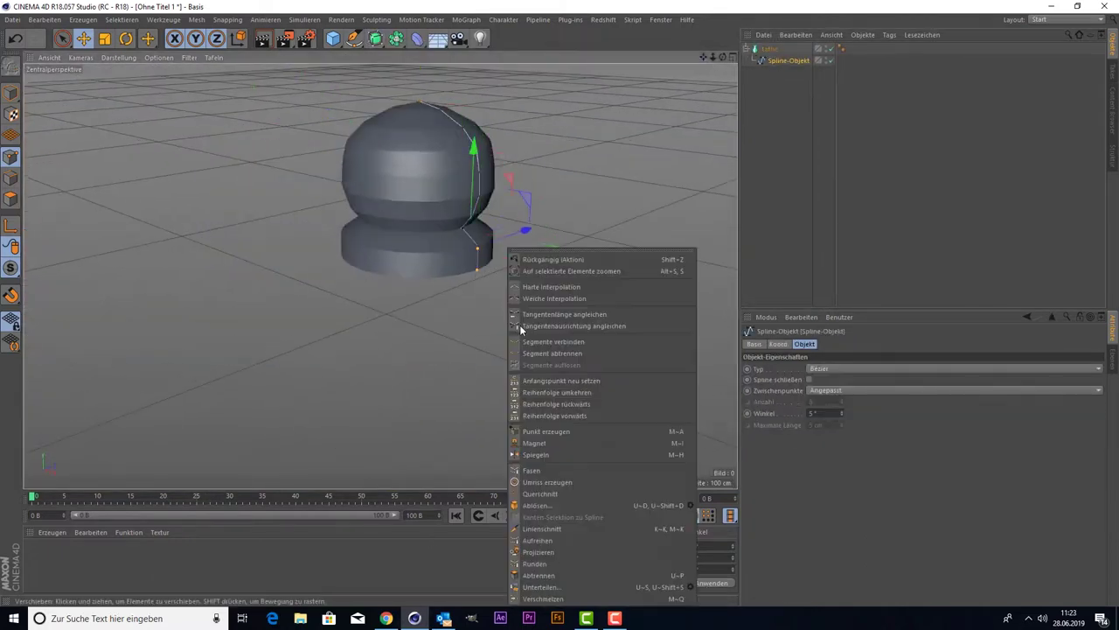
pyautogui.click(542, 419)
pyautogui.moveTo(477, 271); pyautogui.dragTo(494, 271)
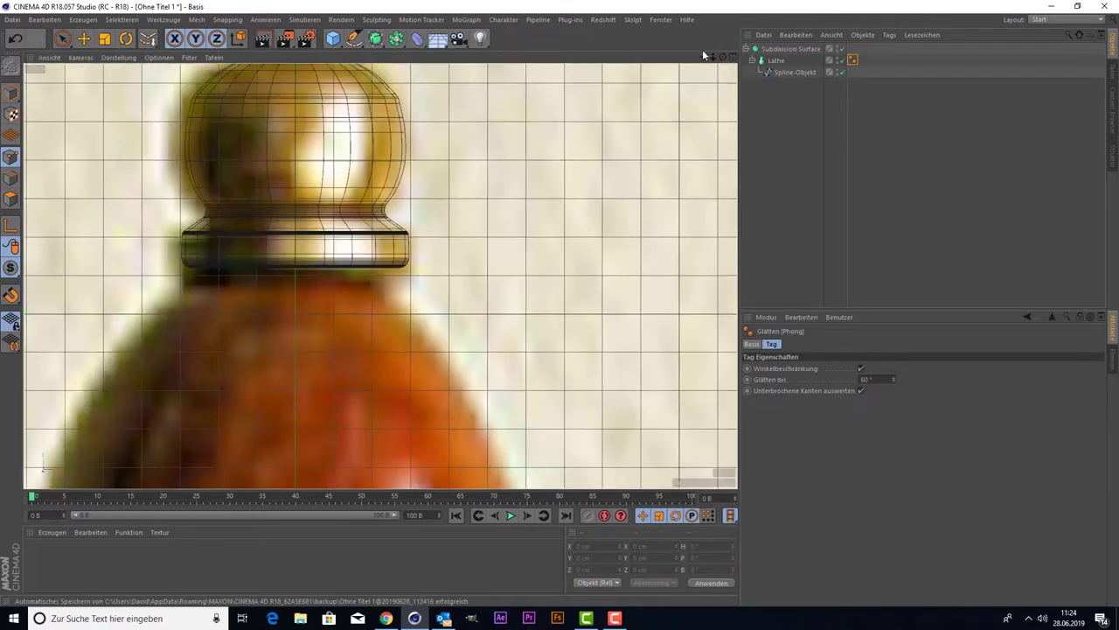
# Step: Reposition a point on the knob profile and check the knob from several views
pyautogui.click(793, 71)
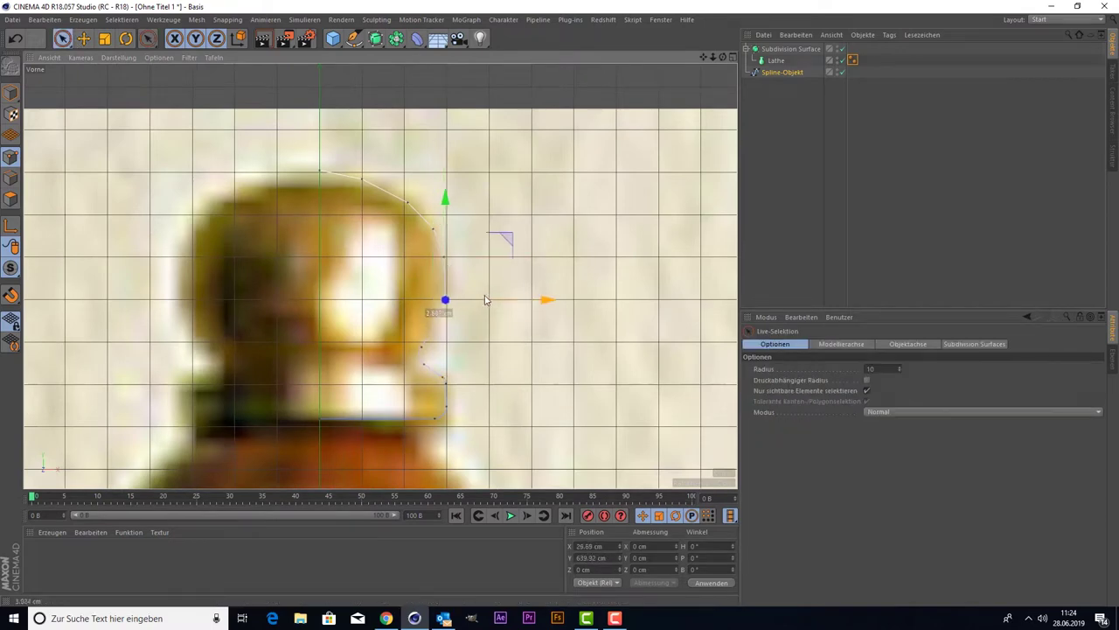
pyautogui.press('F1')
pyautogui.moveTo(793, 72); pyautogui.dragTo(781, 63)
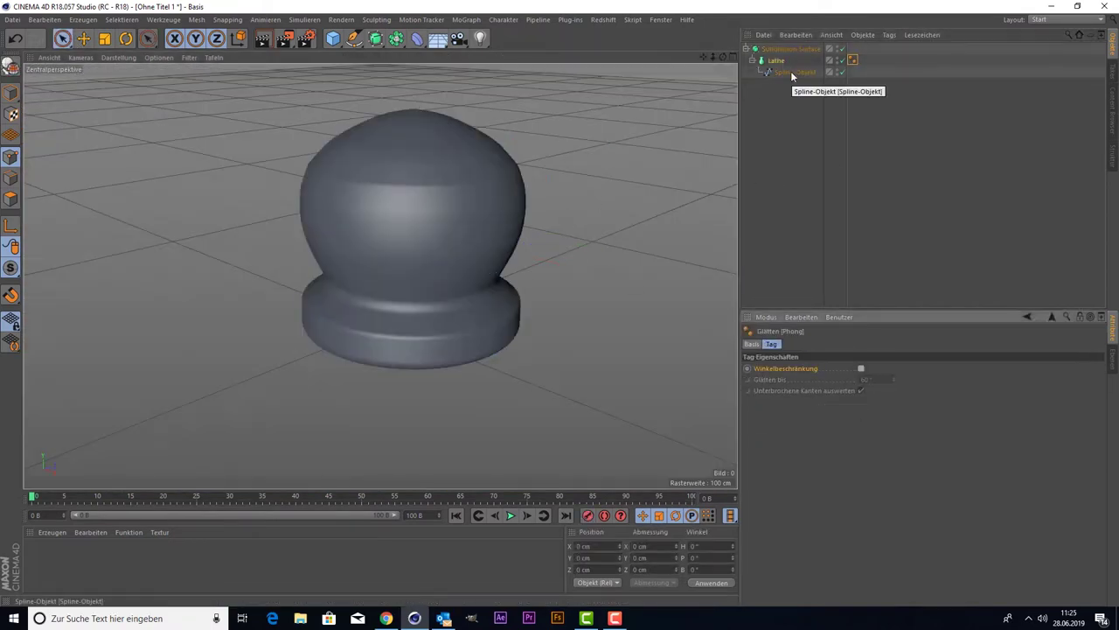
pyautogui.click(792, 74)
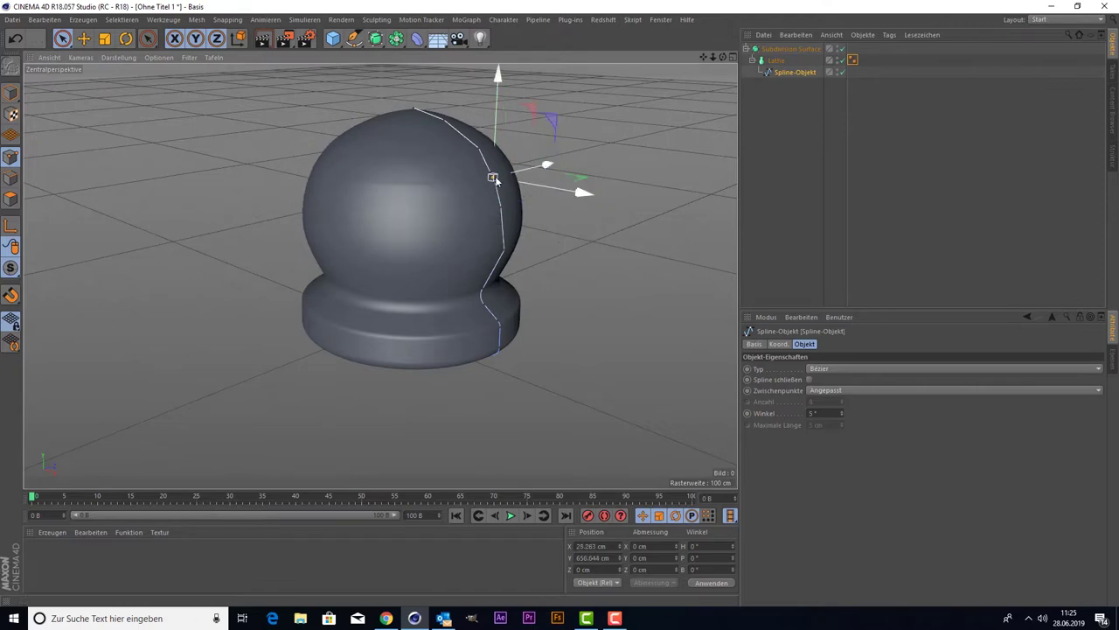
pyautogui.keyDown('alt'); pyautogui.moveTo(495, 179); pyautogui.dragTo(379, 275); pyautogui.keyUp('alt')
pyautogui.press('F5')
pyautogui.press('F1')
# Step: Chamfer the remaining selected corner points of the knob profile
pyautogui.rightClick(570, 181)
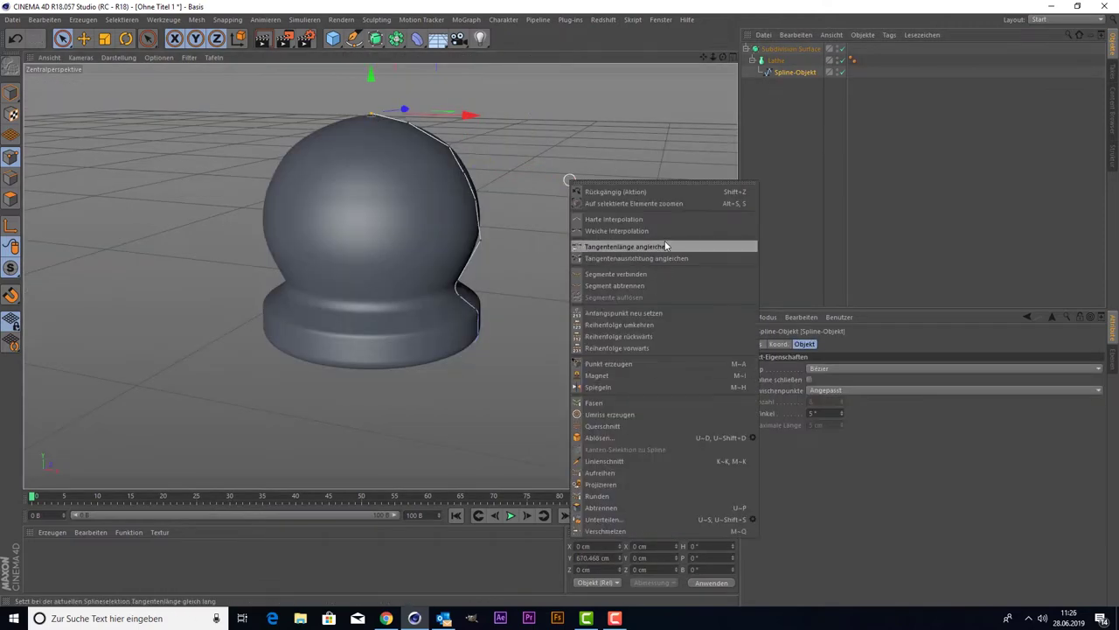
pyautogui.press('Escape')
pyautogui.scroll(5, 669, 101)
pyautogui.rightClick(470, 248)
pyautogui.click(544, 471)
pyautogui.press('F5')
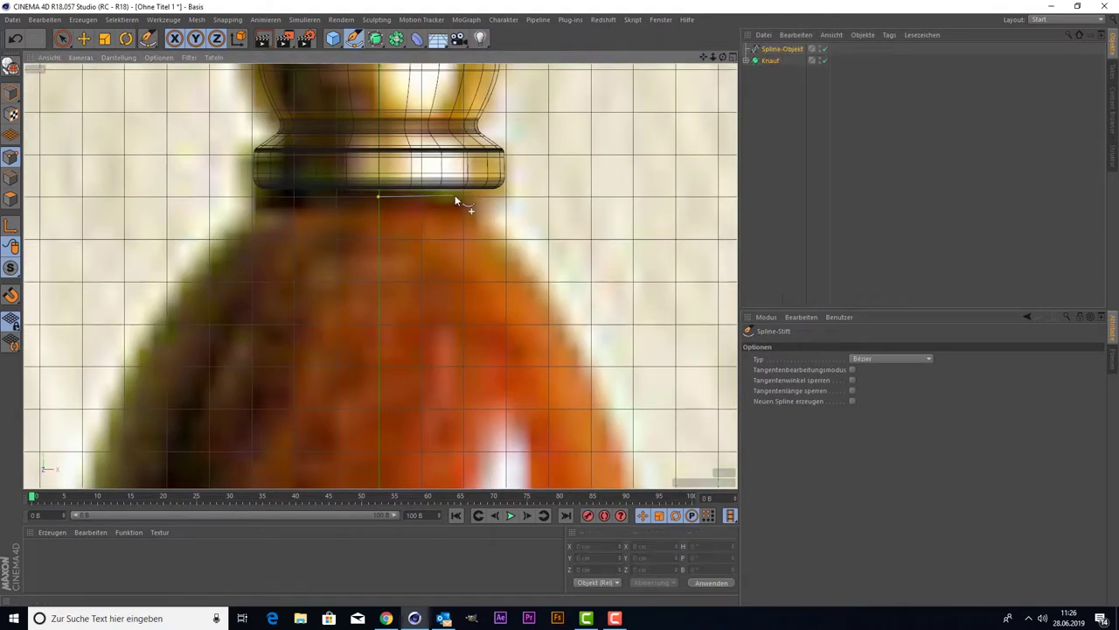
# Step: Trace the handle's side profile downward along the reference photo
pyautogui.scroll(-5, 503, 446)
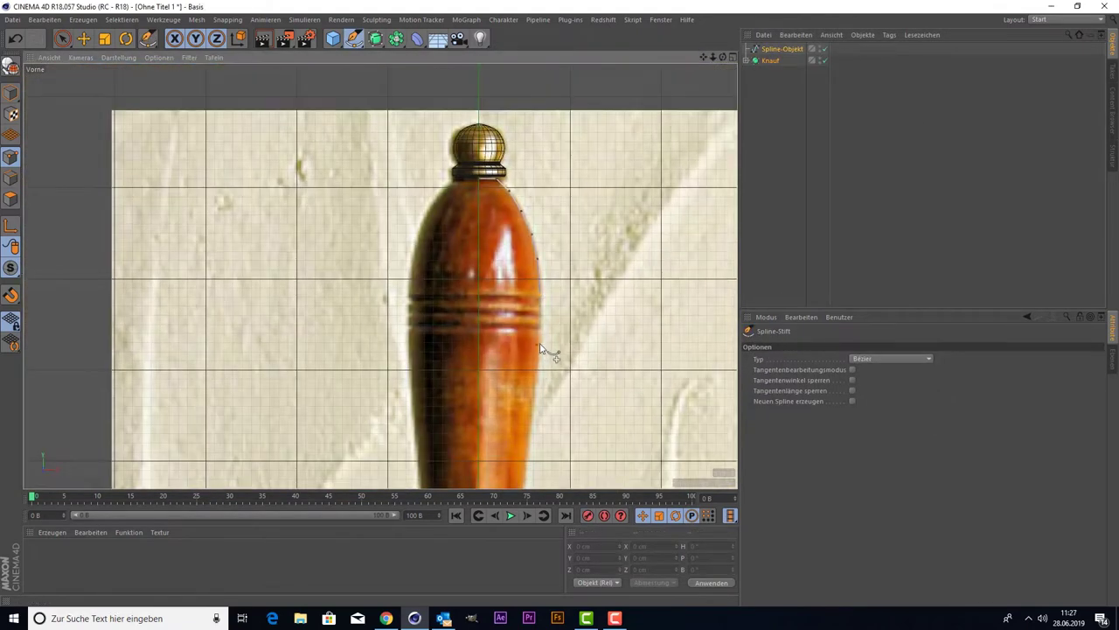
pyautogui.scroll(2, 549, 351)
pyautogui.scroll(2, 394, 352)
pyautogui.scroll(2, 388, 455)
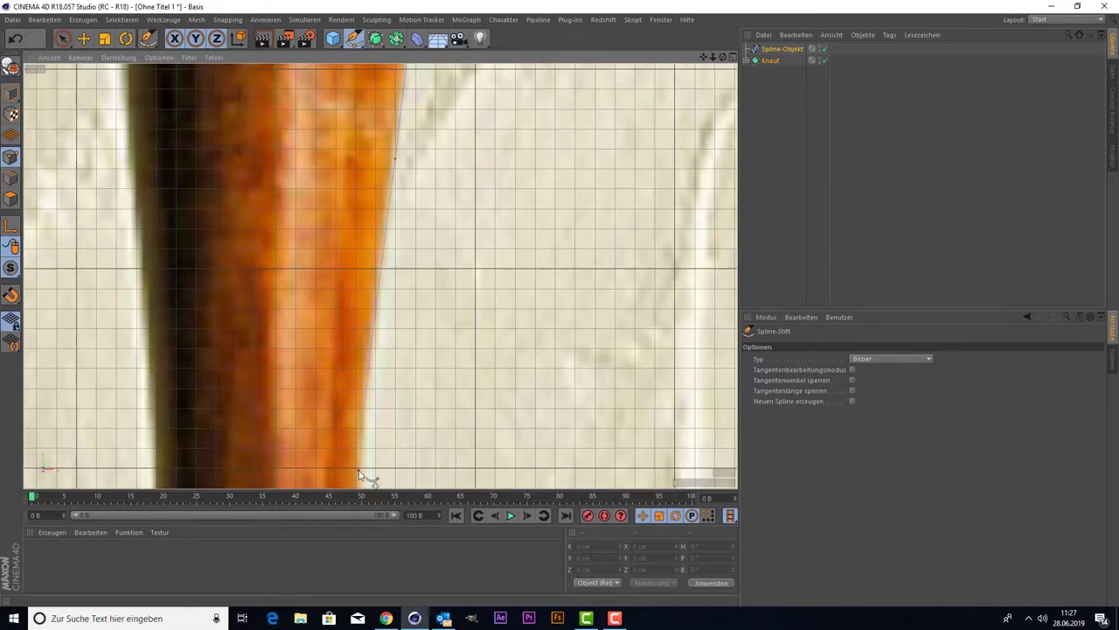
pyautogui.keyDown('alt'); pyautogui.moveTo(358, 474); pyautogui.dragTo(349, 230, button='middle'); pyautogui.keyUp('alt')
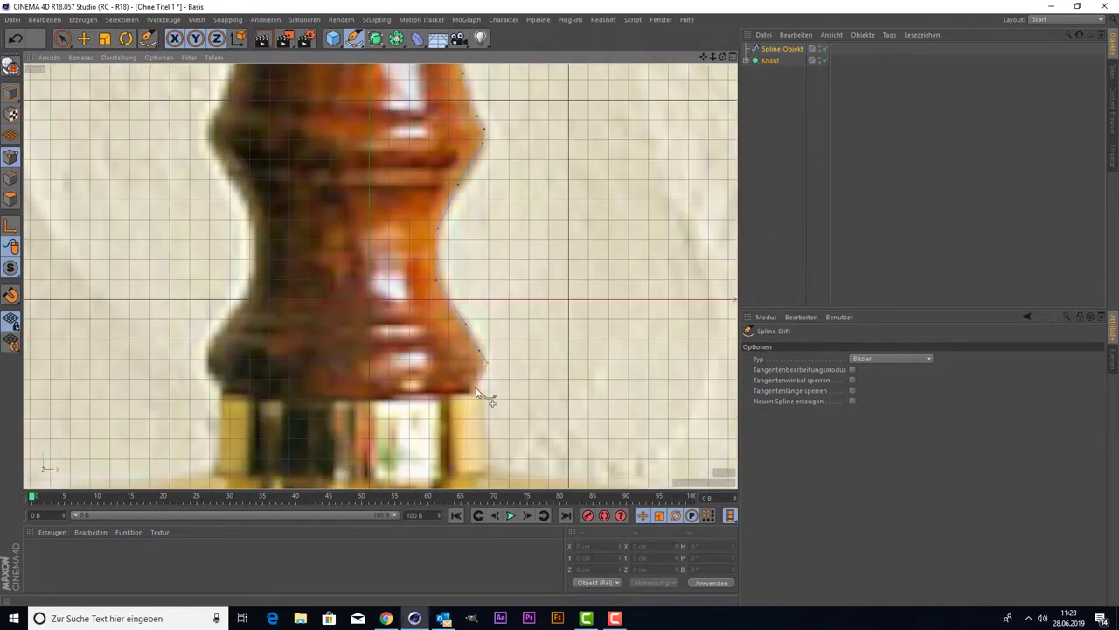
# Step: Move the handle spline onto the centre axis
pyautogui.click(83, 38)
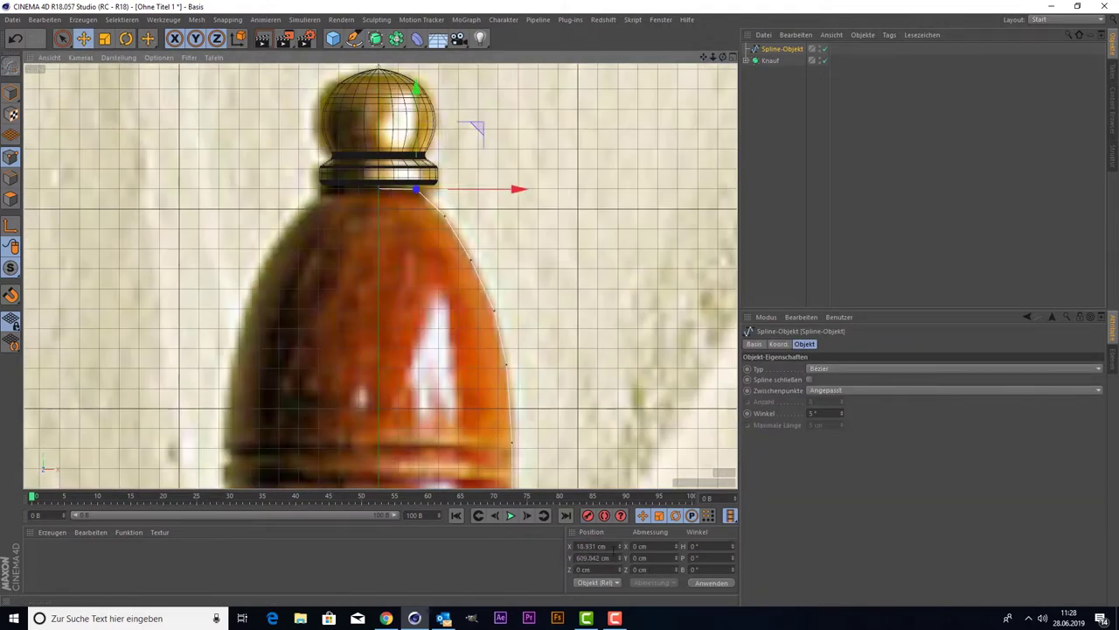
pyautogui.moveTo(416, 189); pyautogui.dragTo(378, 189)
pyautogui.press('F1')
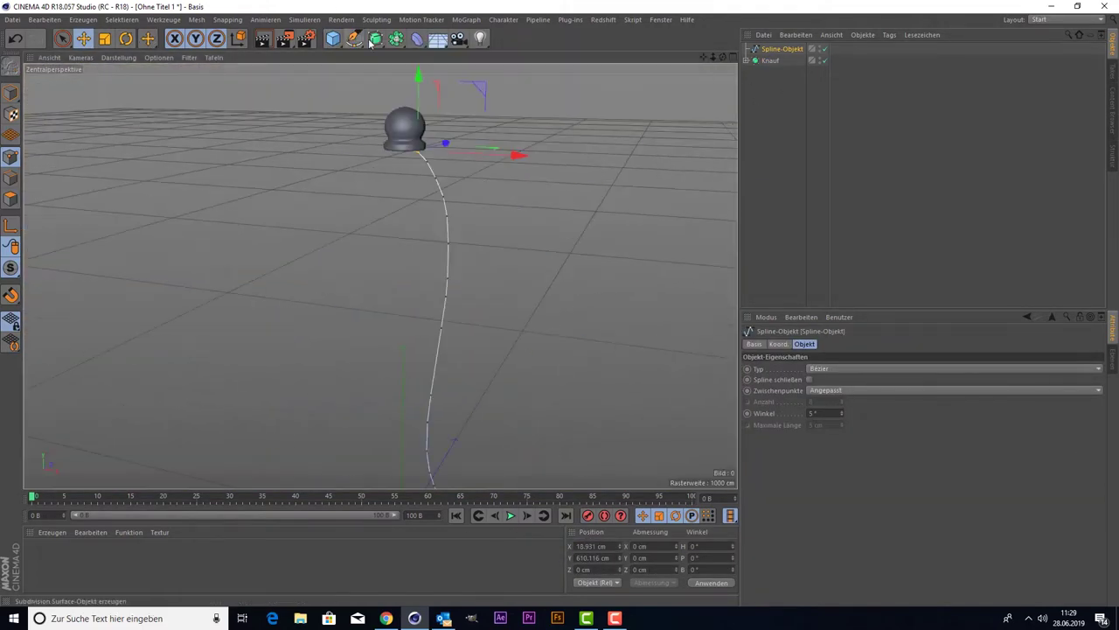
# Step: Lathe the handle spline into a solid and chamfer its upper profile corners
pyautogui.keyDown('alt'); pyautogui.click(375, 39); pyautogui.keyUp('alt')
pyautogui.scroll(5, 507, 314)
pyautogui.keyDown('alt'); pyautogui.moveTo(507, 315); pyautogui.dragTo(512, 212); pyautogui.keyUp('alt')
pyautogui.rightClick(511, 212)
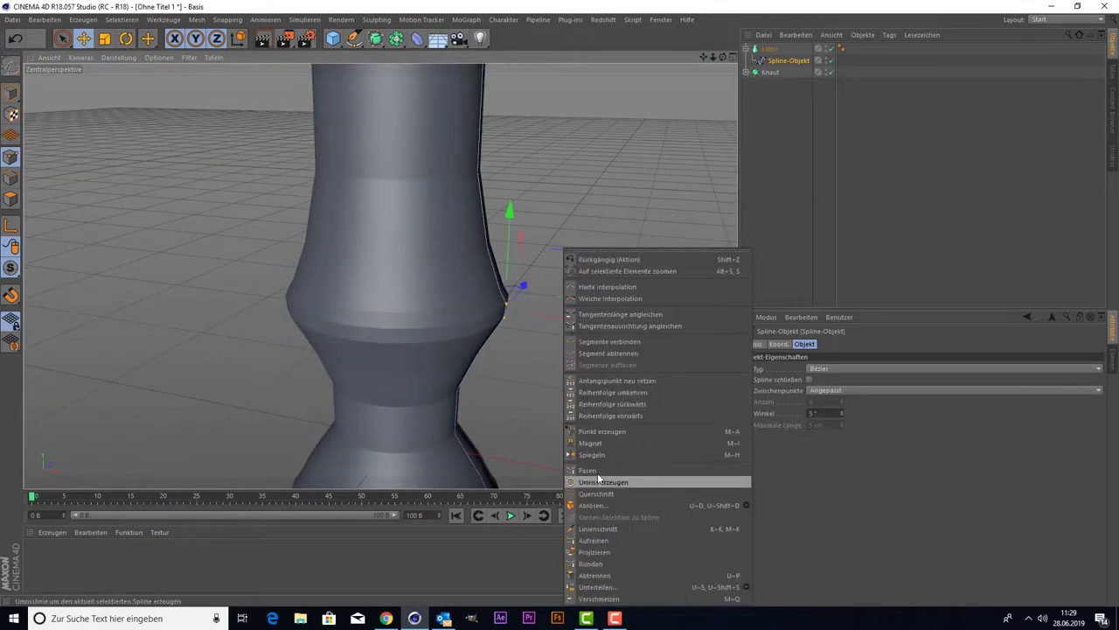
pyautogui.click(600, 482)
pyautogui.rightClick(478, 179)
pyautogui.click(612, 525)
pyautogui.keyDown('alt'); pyautogui.moveTo(131, 236); pyautogui.dragTo(131, 99, button='middle'); pyautogui.keyUp('alt')
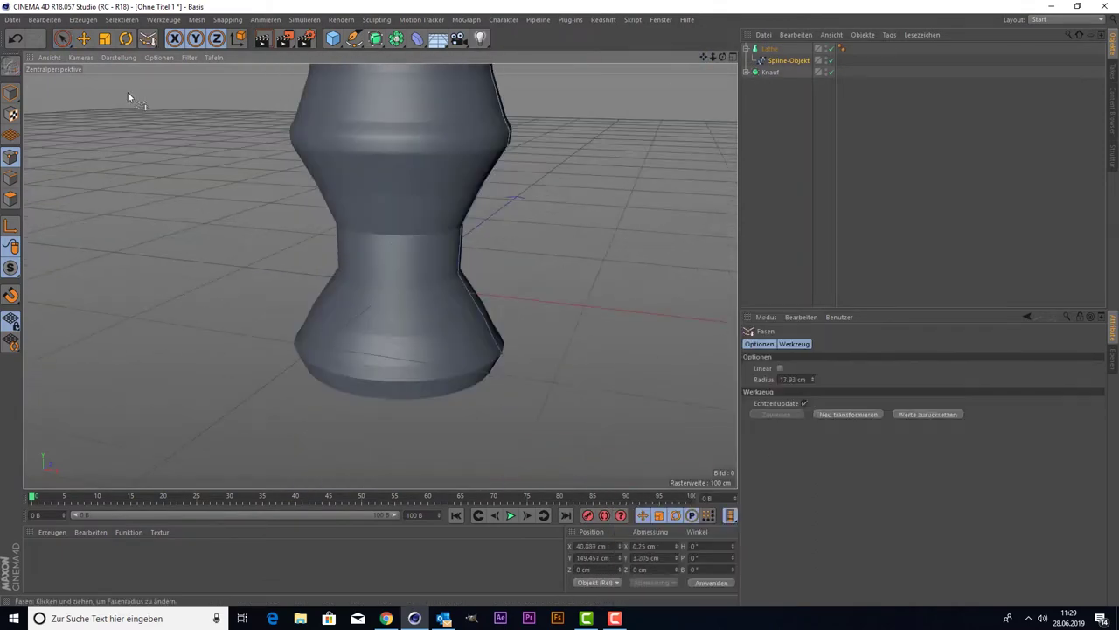
# Step: Chamfer the lower corner of the handle profile and reselect the spline
pyautogui.press('space')
pyautogui.rightClick(460, 275)
pyautogui.click(673, 525)
pyautogui.rightClick(552, 454)
pyautogui.click(569, 453)
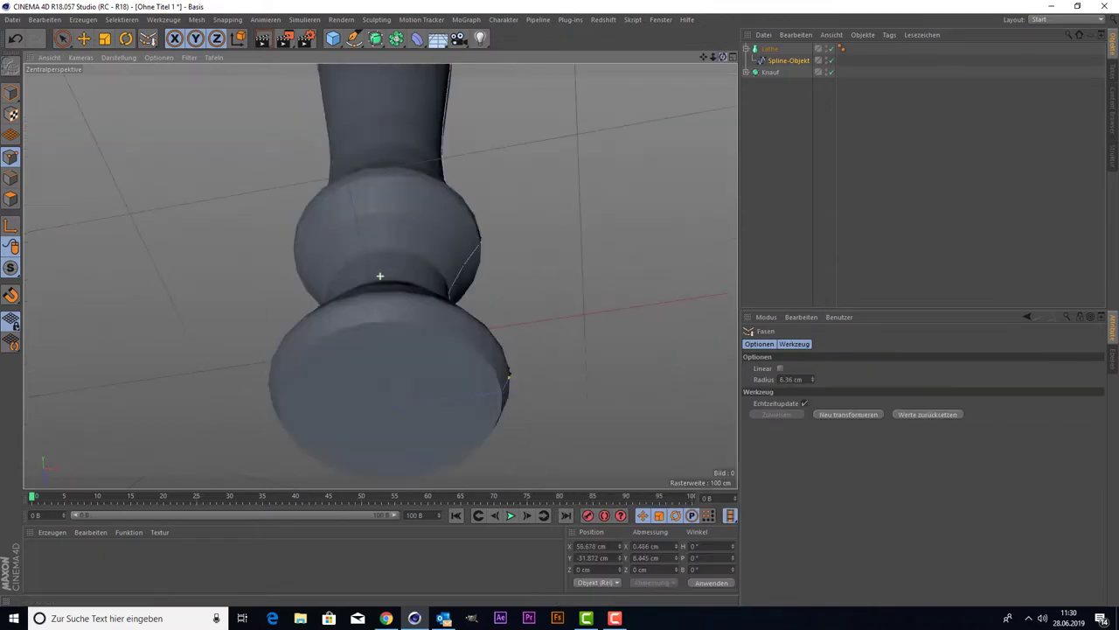
pyautogui.keyDown('alt'); pyautogui.moveTo(526, 430); pyautogui.dragTo(682, 109); pyautogui.keyUp('alt')
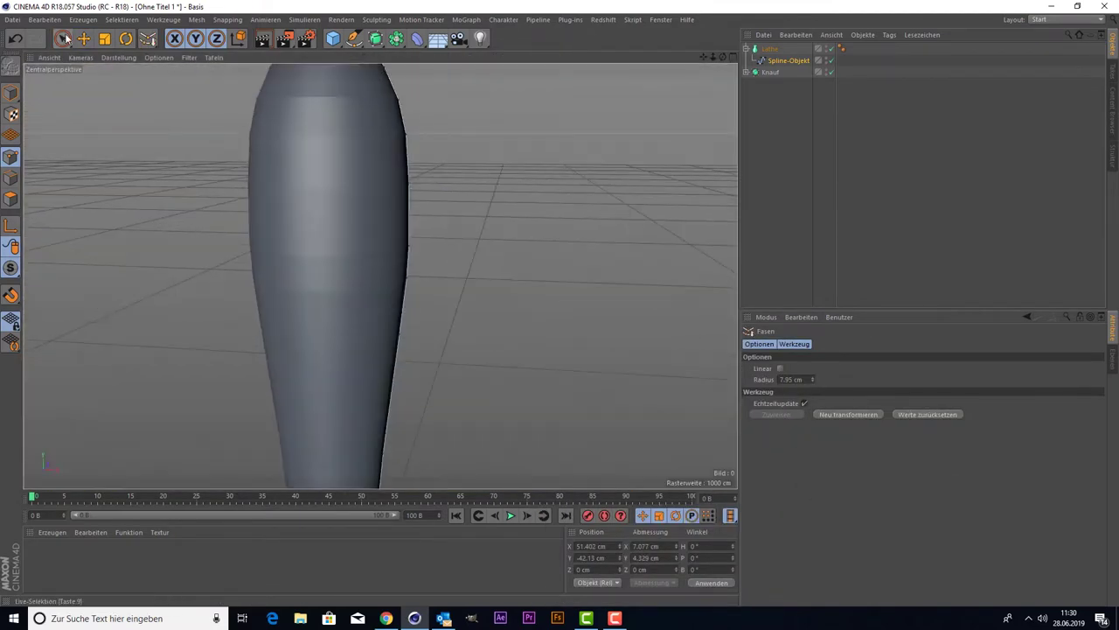
pyautogui.click(63, 38)
pyautogui.click(783, 60)
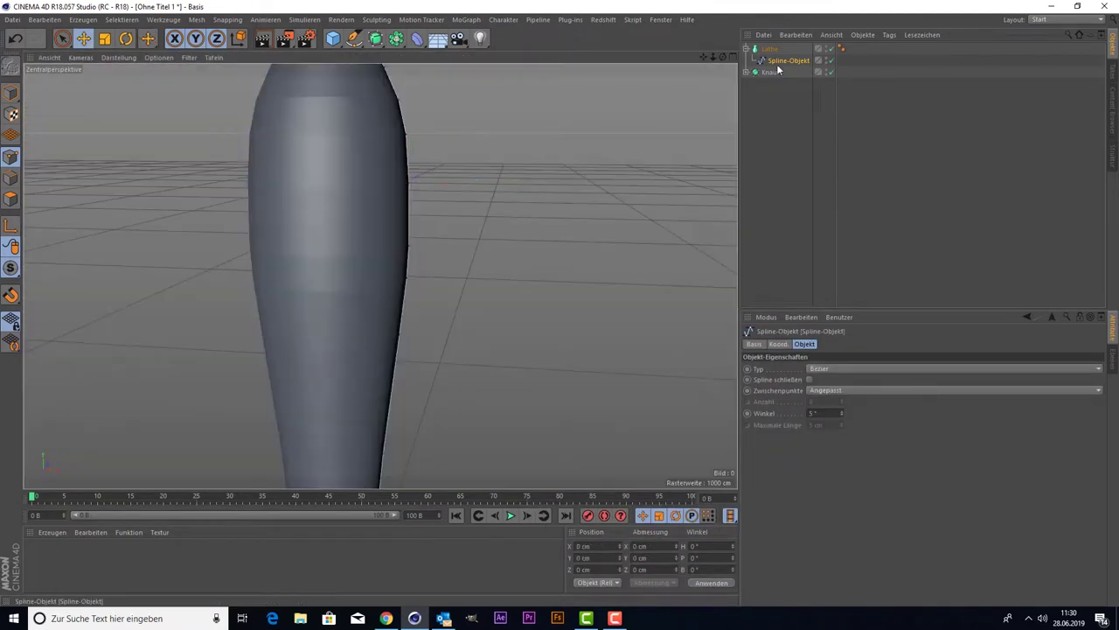
# Step: Make the handle Lathe editable and loop-select a polygon ring, trying an inset and extrude
pyautogui.click(769, 49)
pyautogui.press('c')
pyautogui.click(83, 19)
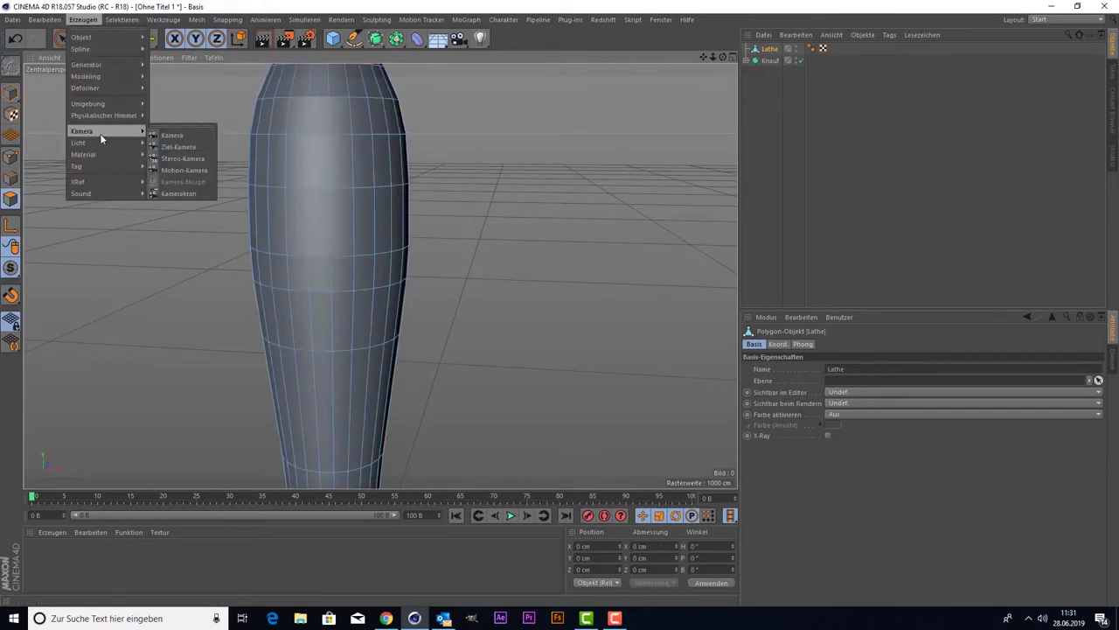
pyautogui.click(140, 99)
pyautogui.click(305, 187)
pyautogui.rightClick(305, 187)
pyautogui.click(262, 357)
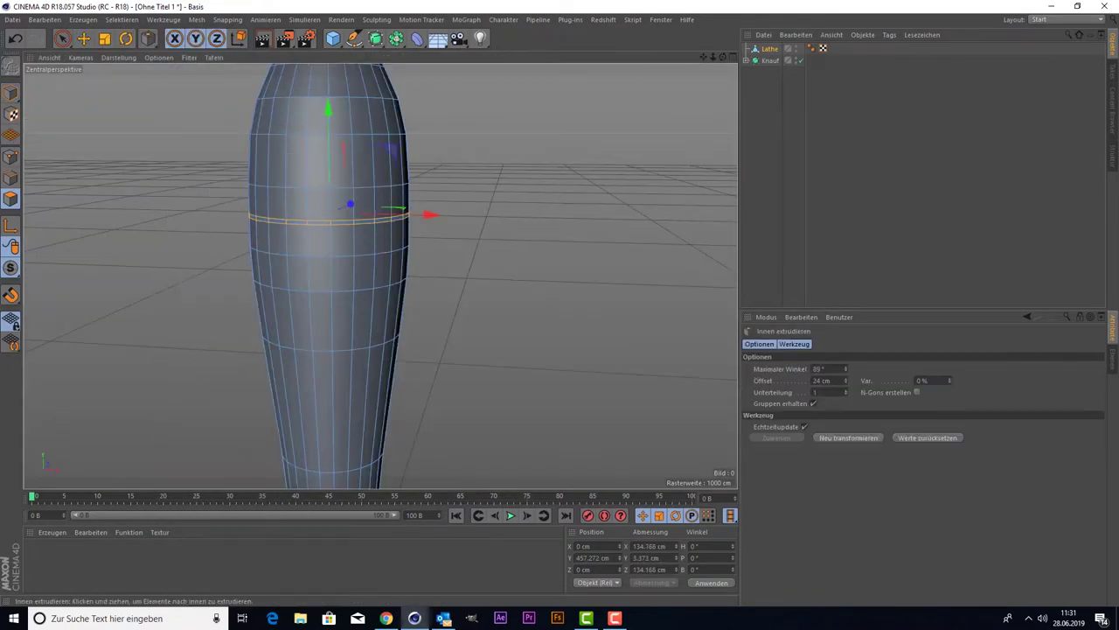
pyautogui.rightClick(262, 357)
pyautogui.click(248, 240)
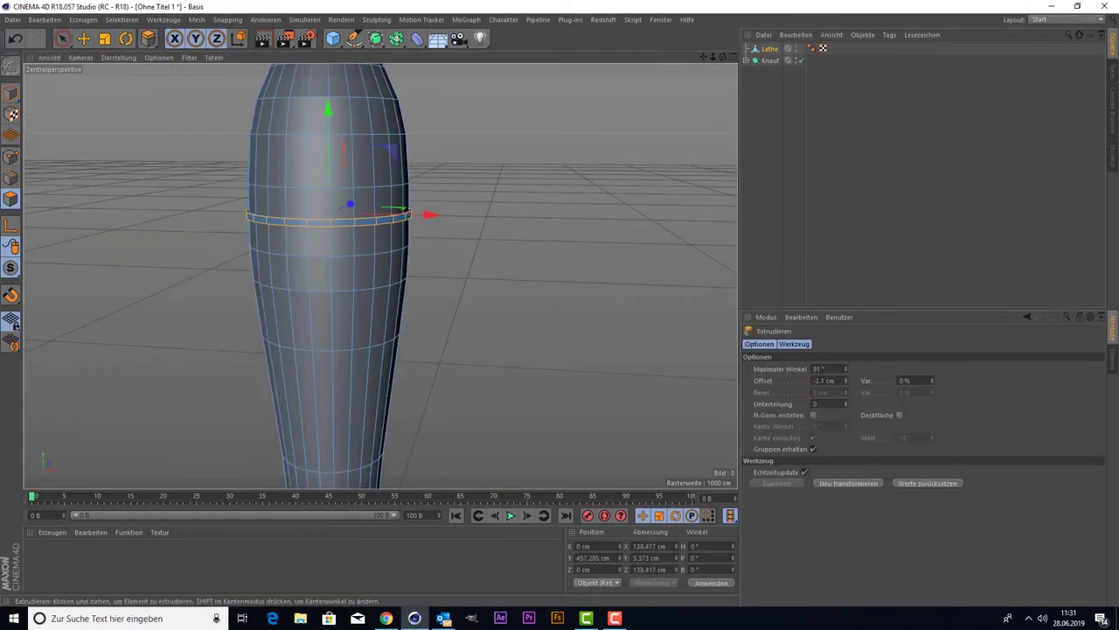
pyautogui.hotkey('ctrl', 'z')
# Step: Inset the polygon ring above the groove by 9.2 cm
pyautogui.click(121, 19)
pyautogui.click(140, 99)
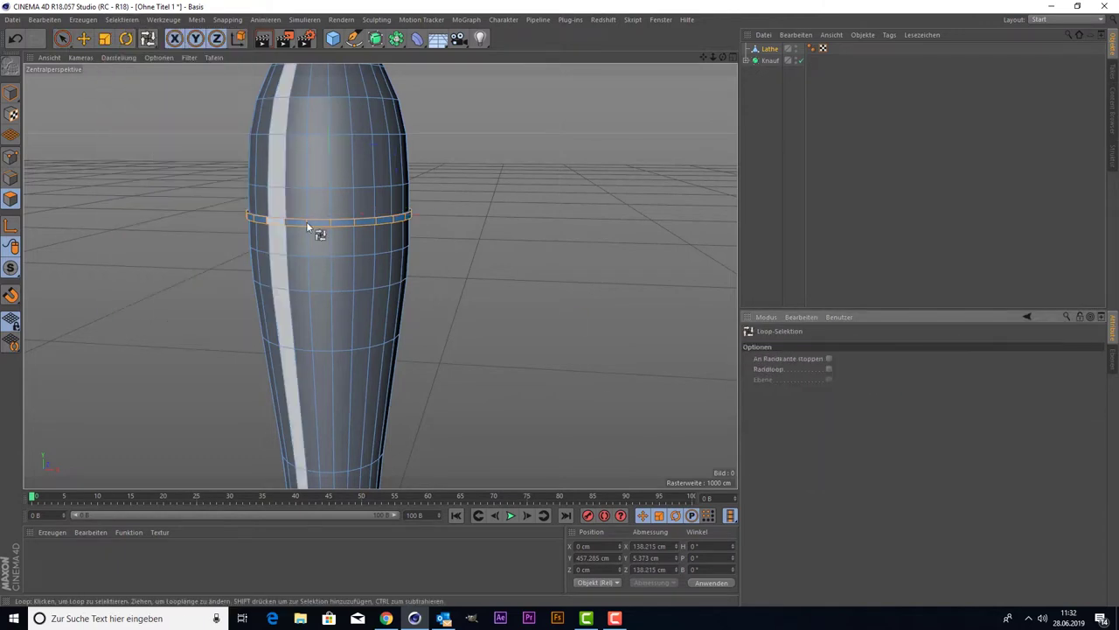
pyautogui.click(306, 221)
pyautogui.press('i')
pyautogui.click(791, 436)
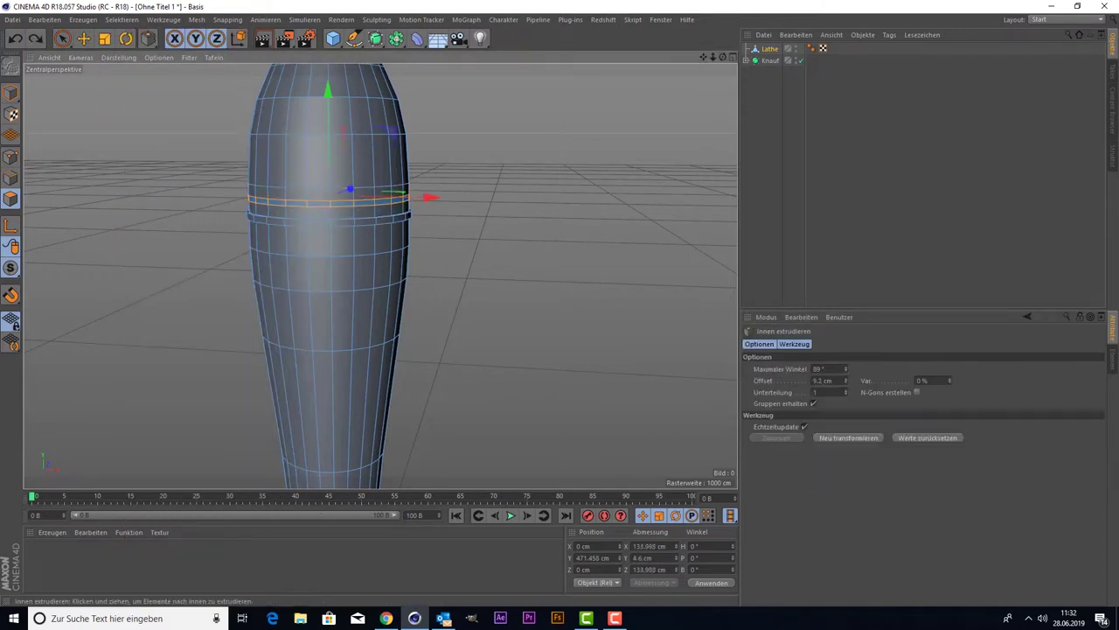
# Step: Extrude the lower polygon band into a second ring and smooth the handle with a Subdivision Surface
pyautogui.click(122, 19)
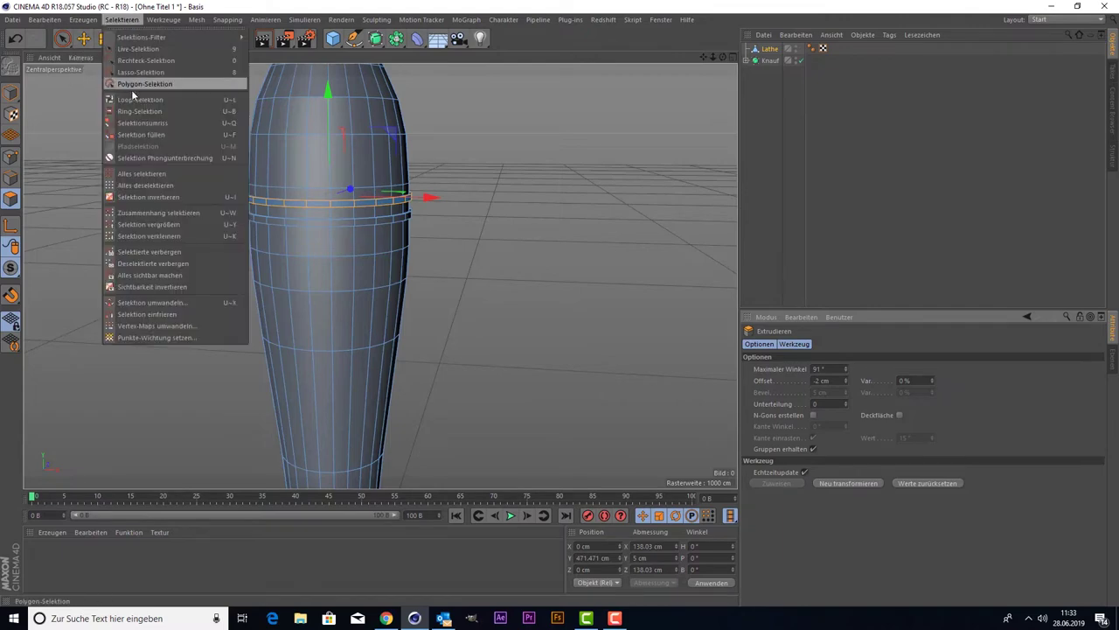
pyautogui.click(140, 98)
pyautogui.click(350, 241)
pyautogui.rightClick(152, 363)
pyautogui.click(152, 363)
pyautogui.rightClick(188, 277)
pyautogui.keyDown('alt'); pyautogui.click(375, 38); pyautogui.keyUp('alt')
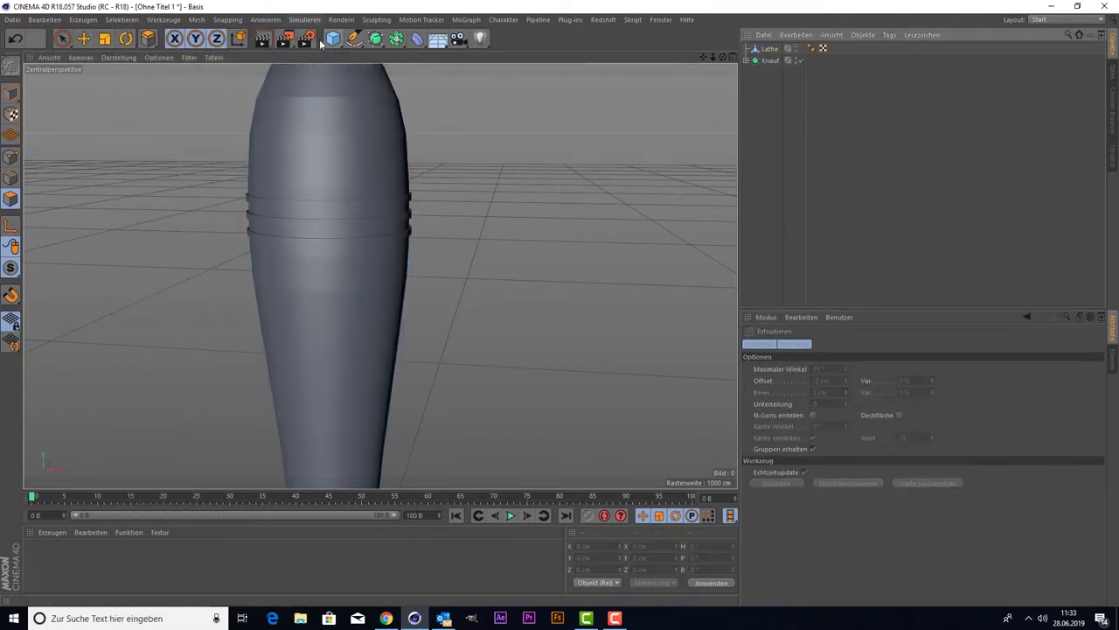
pyautogui.scroll(-3, 620, 186)
pyautogui.click(776, 60)
# Step: Trace a third spline down the bell's outline to its bottom rim and move its axis to the endpoint
pyautogui.click(819, 89)
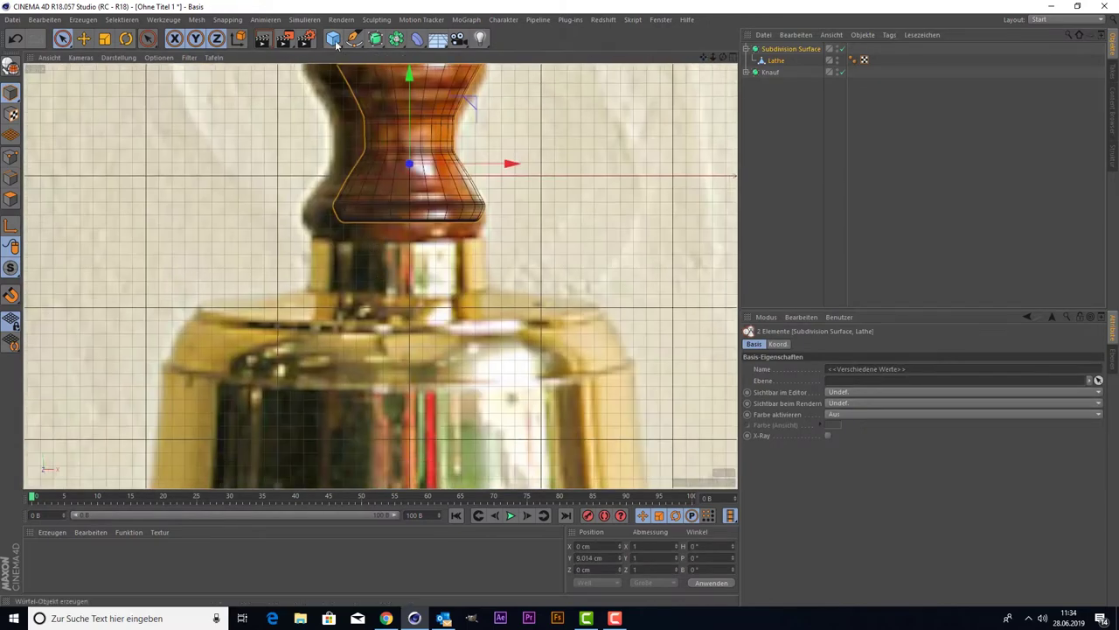
pyautogui.click(440, 163)
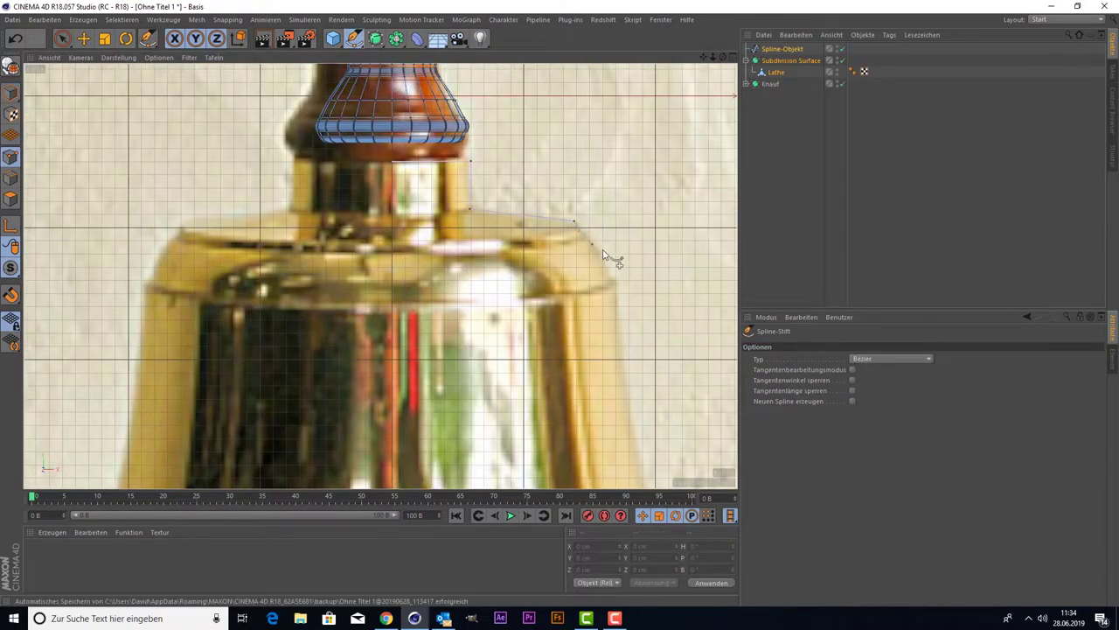
pyautogui.moveTo(705, 62); pyautogui.dragTo(529, 304)
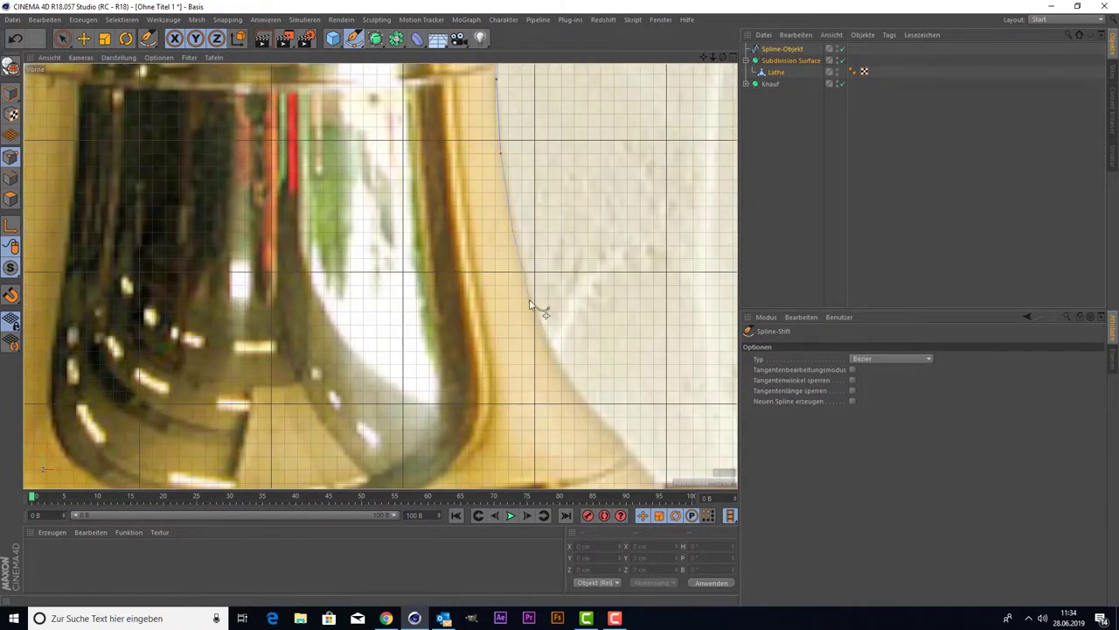
pyautogui.moveTo(709, 64); pyautogui.dragTo(498, 336)
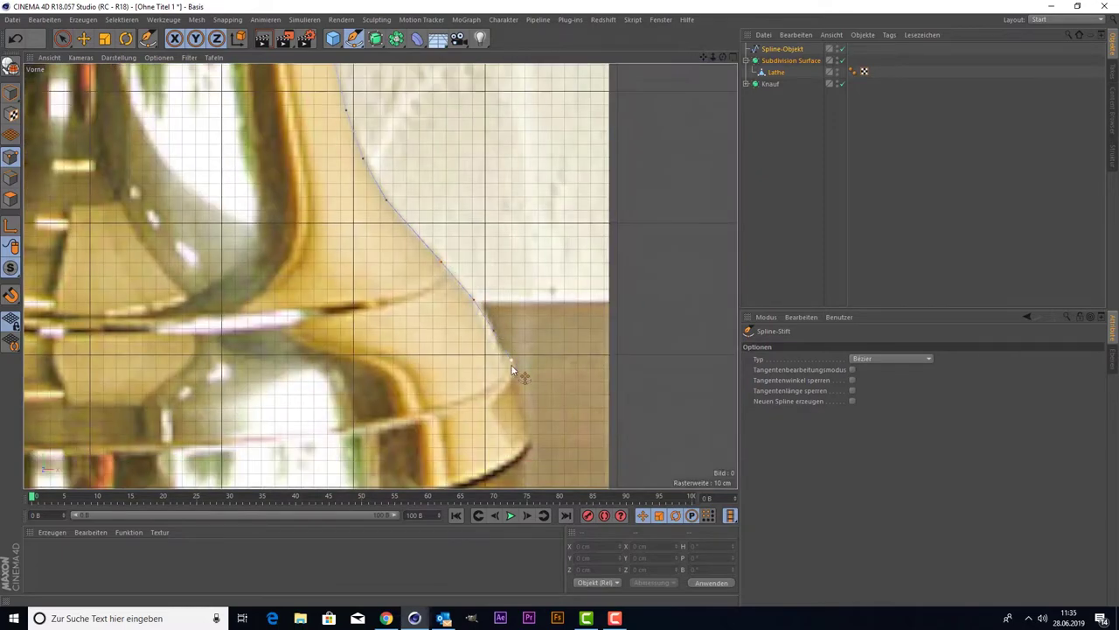
pyautogui.keyDown('alt'); pyautogui.moveTo(512, 369); pyautogui.dragTo(301, 252, button='middle'); pyautogui.keyUp('alt')
pyautogui.press('e')
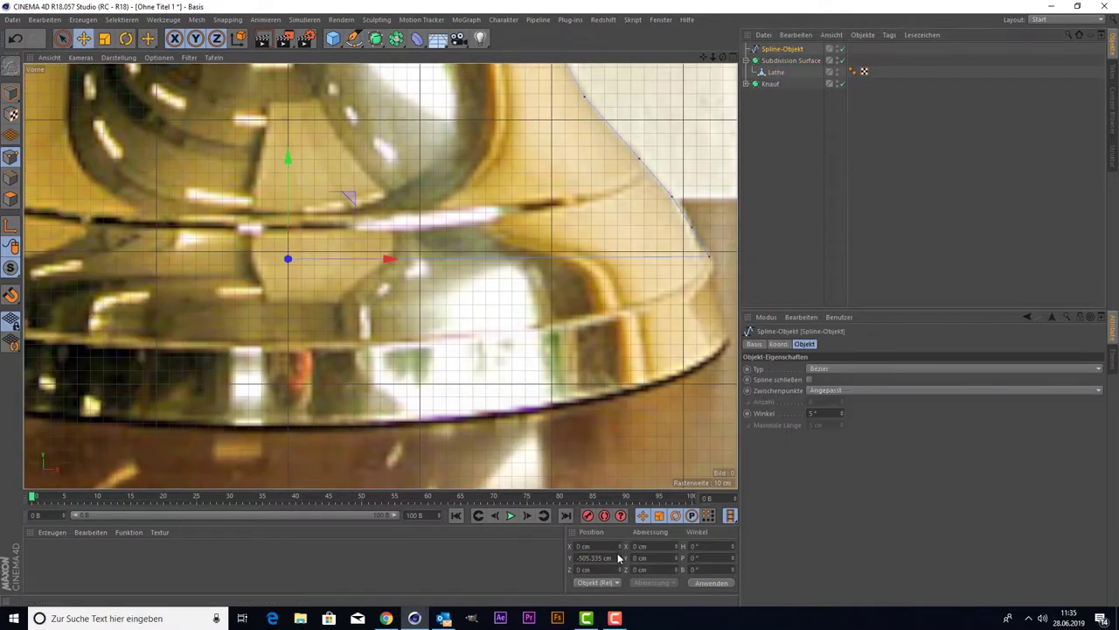
pyautogui.moveTo(287, 259); pyautogui.dragTo(709, 257)
pyautogui.scroll(-5, 456, 194)
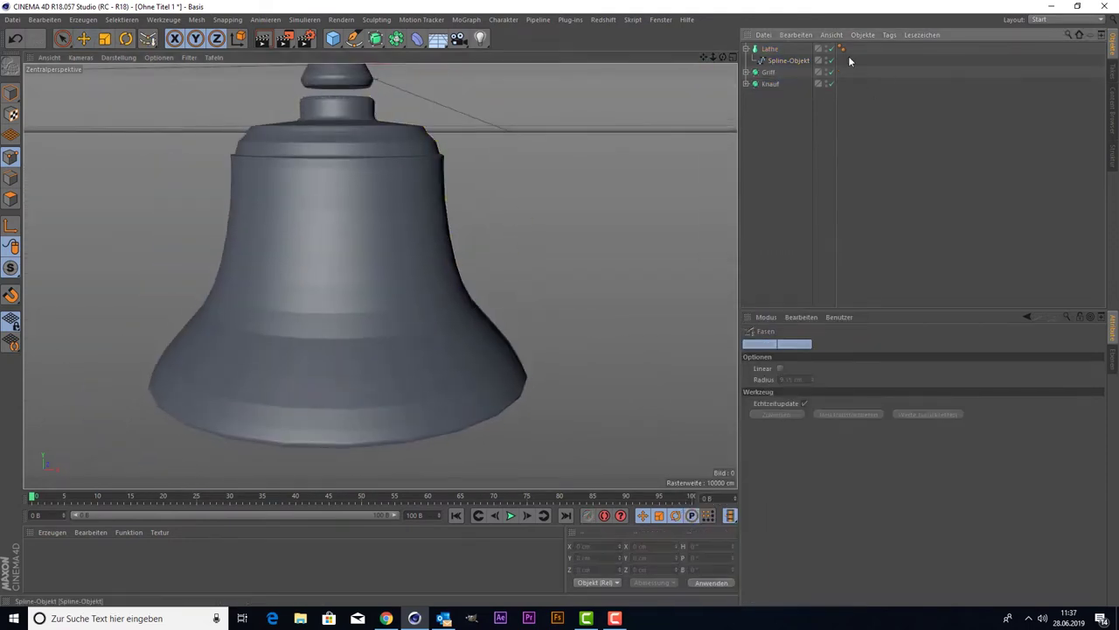
# Step: Wrap the bell Lathe in a Subdivision Surface and enable the Phong tag's Angle Limit
pyautogui.moveTo(771, 61); pyautogui.dragTo(774, 54)
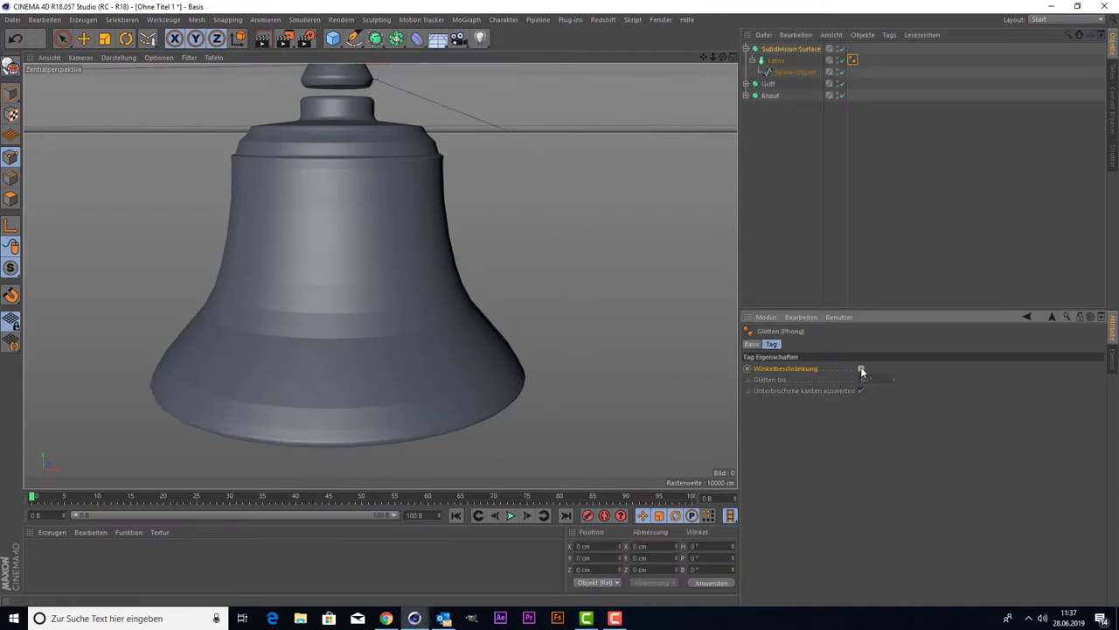
pyautogui.hotkey('ctrl', 'z')
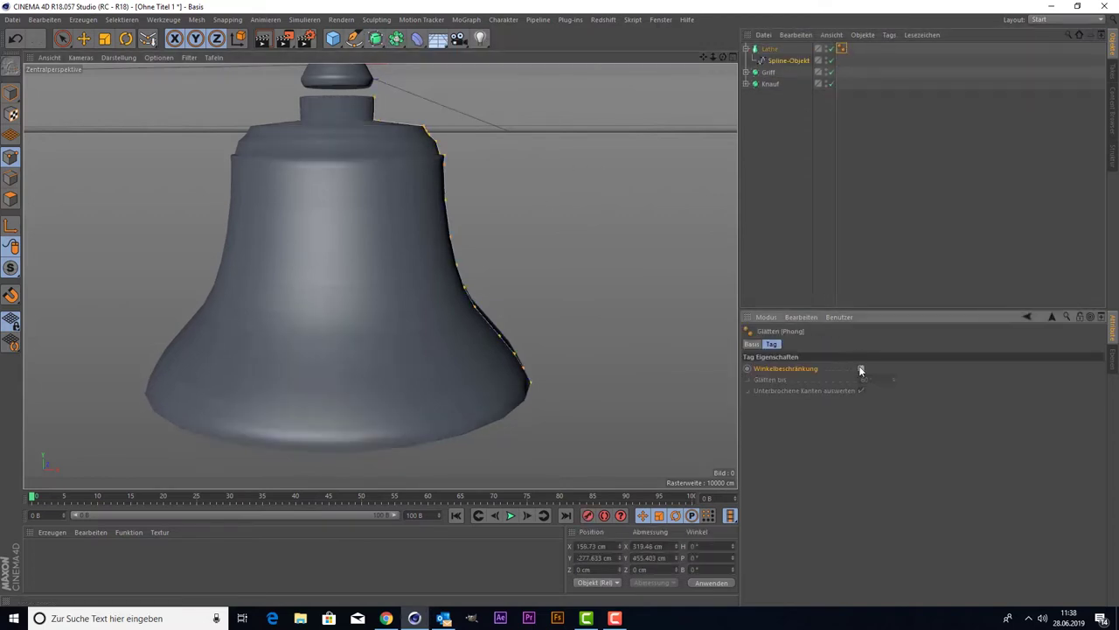
pyautogui.keyDown('alt'); pyautogui.moveTo(396, 38); pyautogui.dragTo(394, 55); pyautogui.keyUp('alt')
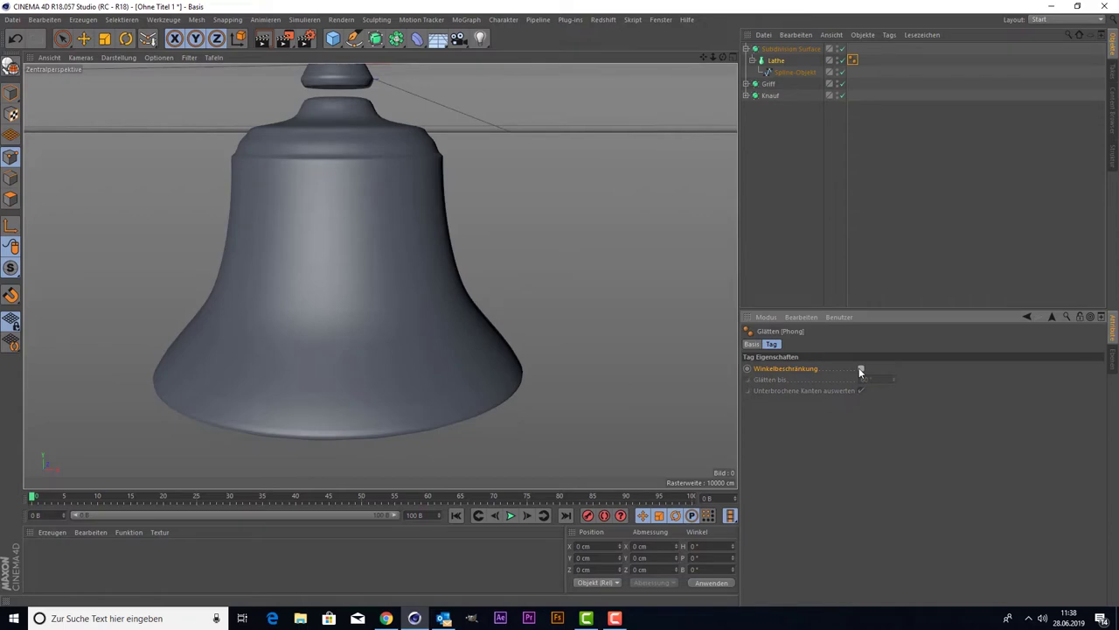
pyautogui.click(860, 369)
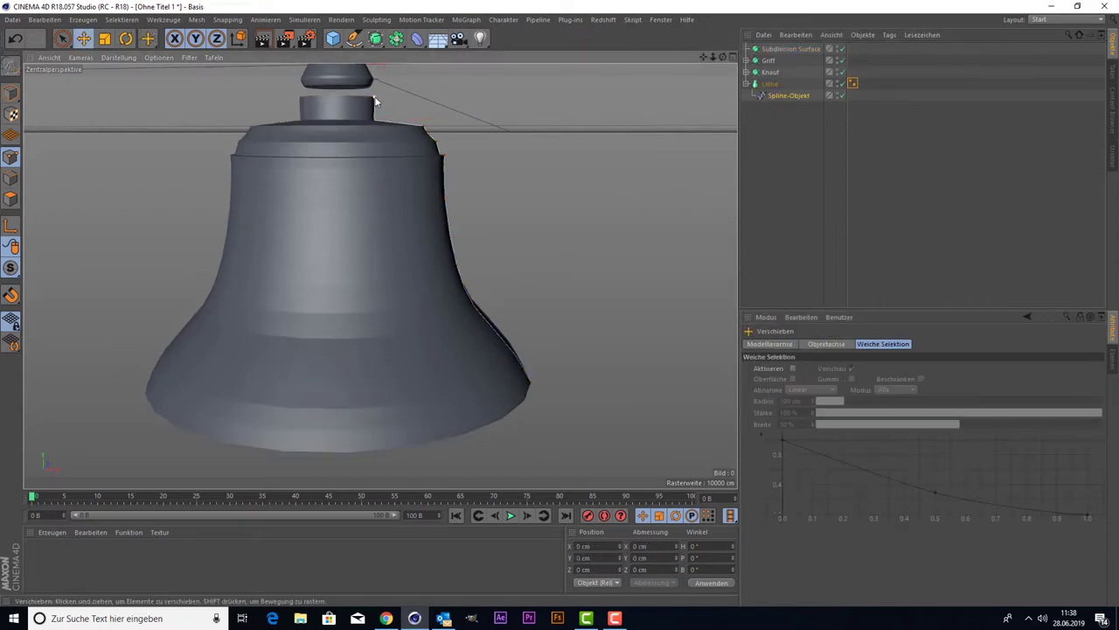
# Step: Bevel the bell profile's corner points by 4.78 cm
pyautogui.rightClick(521, 135)
pyautogui.click(568, 306)
pyautogui.moveTo(708, 56); pyautogui.dragTo(726, 56)
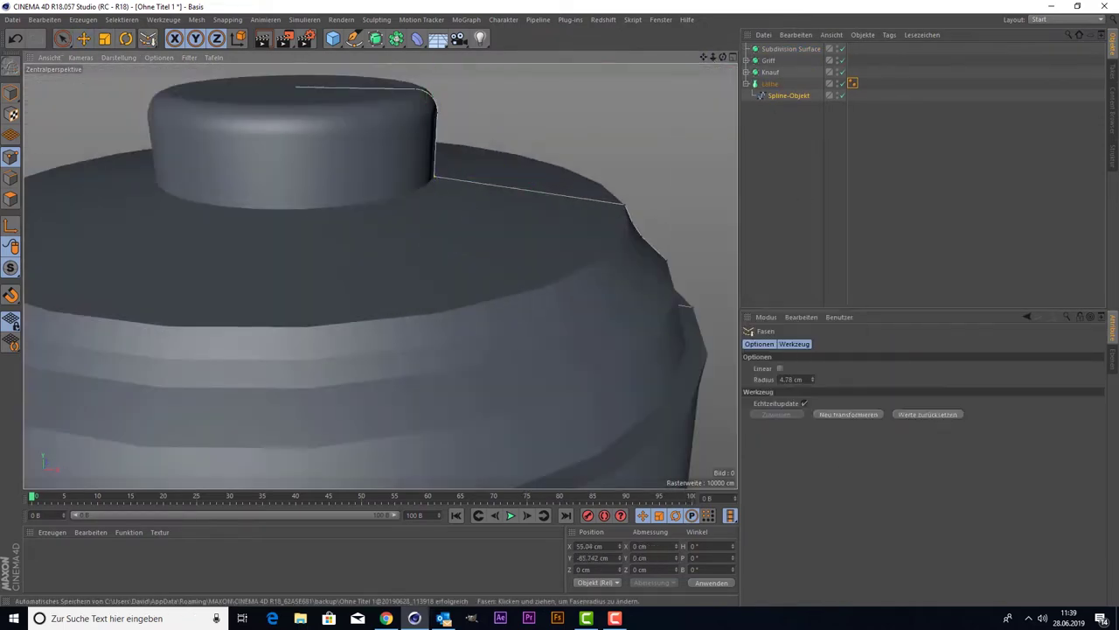
pyautogui.hotkey('ctrl', 'shift', 'z')
pyautogui.click(769, 84)
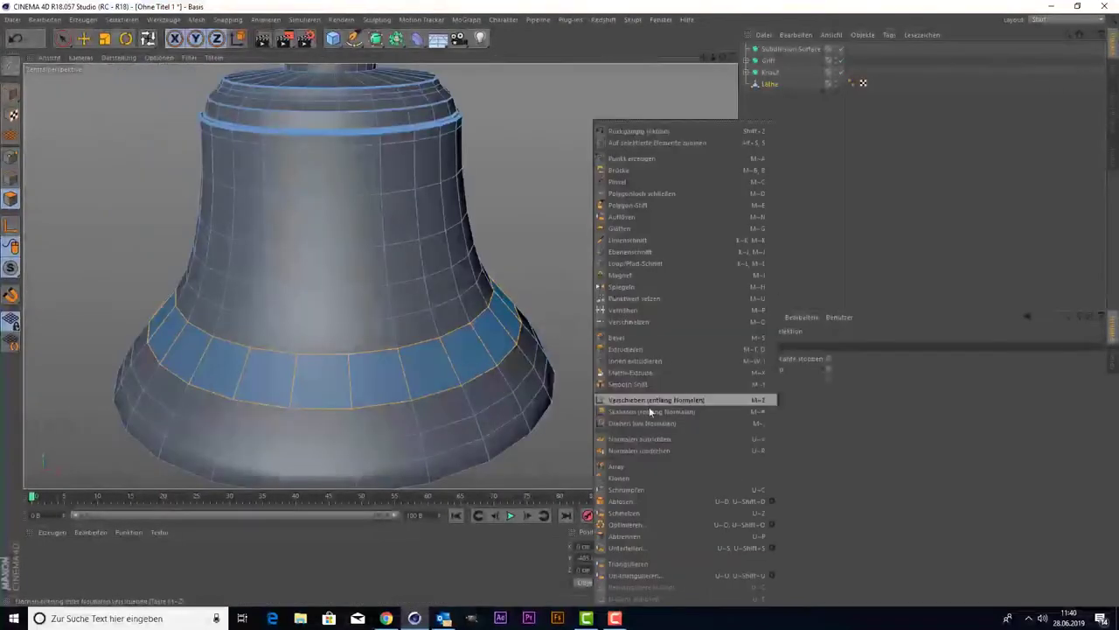
# Step: Inner-extrude a polygon loop on the editable bell mesh
pyautogui.click(649, 401)
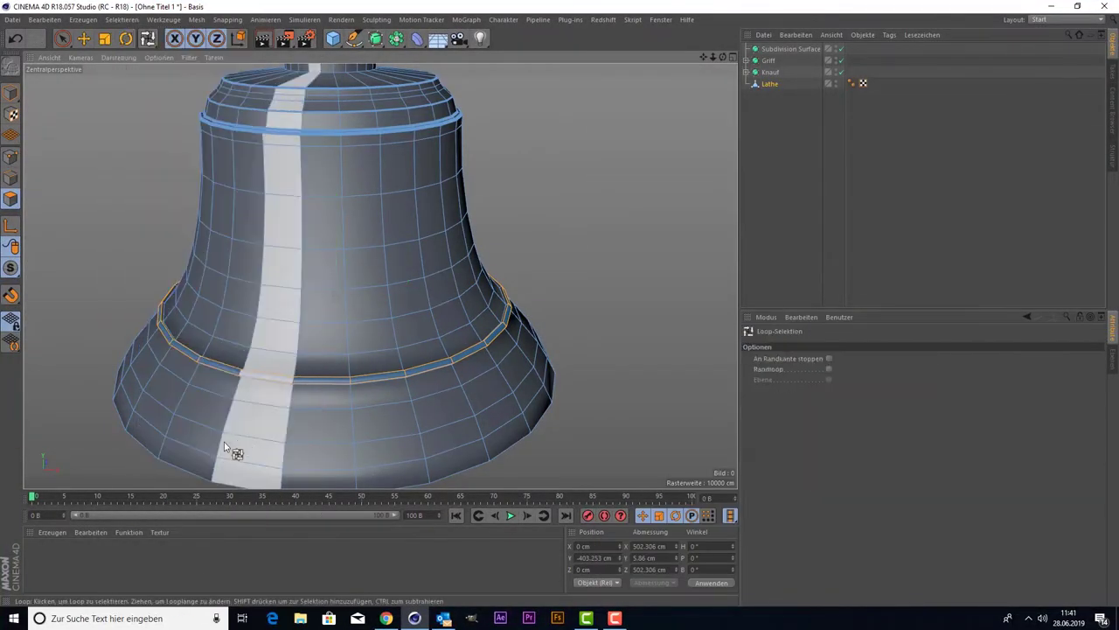
pyautogui.click(182, 361)
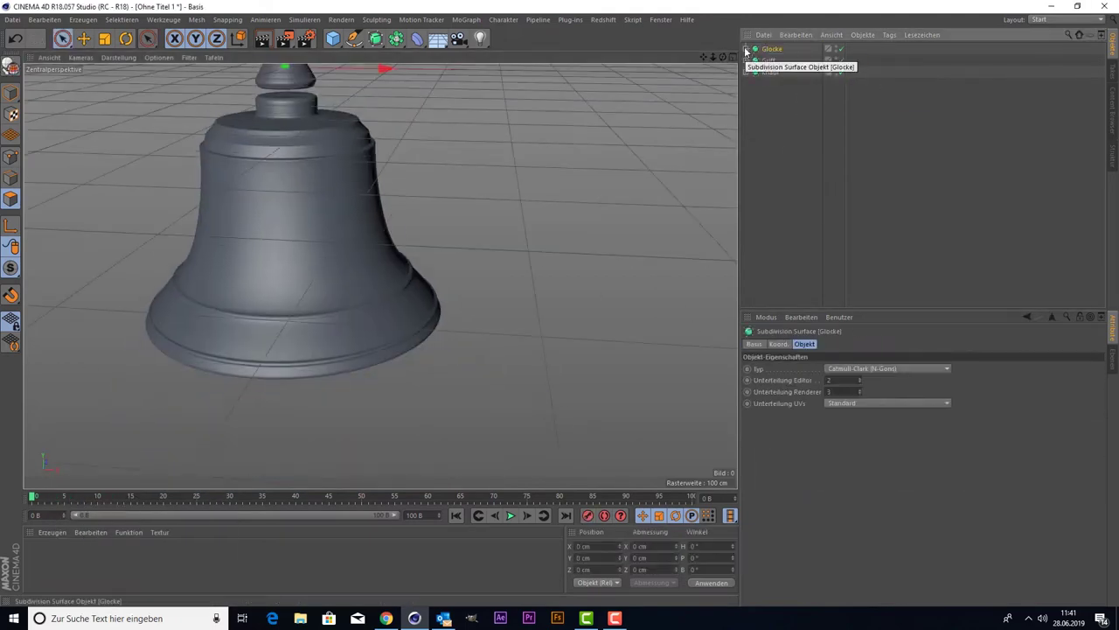
pyautogui.press('F4')
pyautogui.press('F5')
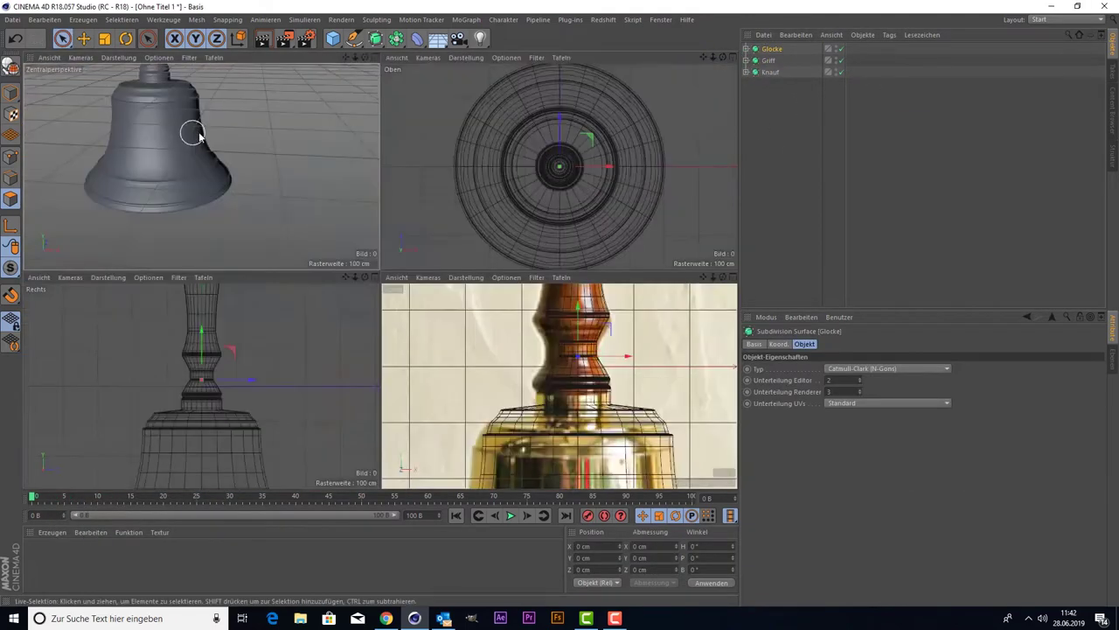
pyautogui.press('F1')
# Step: Save the scene as Glocke.c4d
pyautogui.hotkey('ctrl', 's')
pyautogui.write('Glocke')
pyautogui.press('Return')
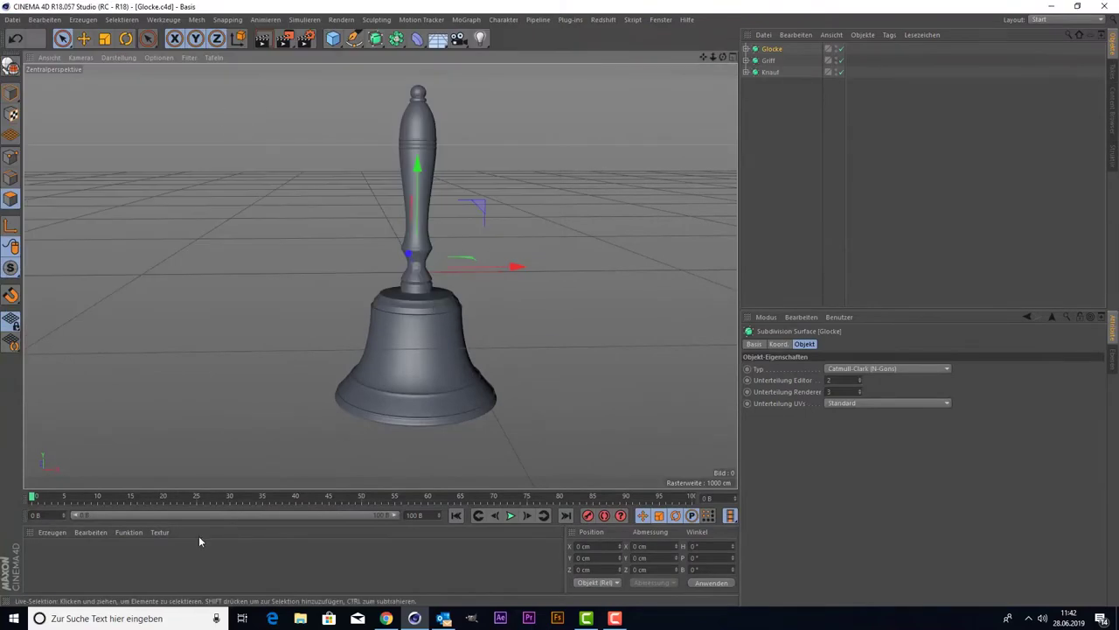
# Step: Add a Plane as the floor and scale it under the bell
pyautogui.click(332, 37)
pyautogui.click(376, 142)
pyautogui.press('F3')
pyautogui.scroll(3, 365, 437)
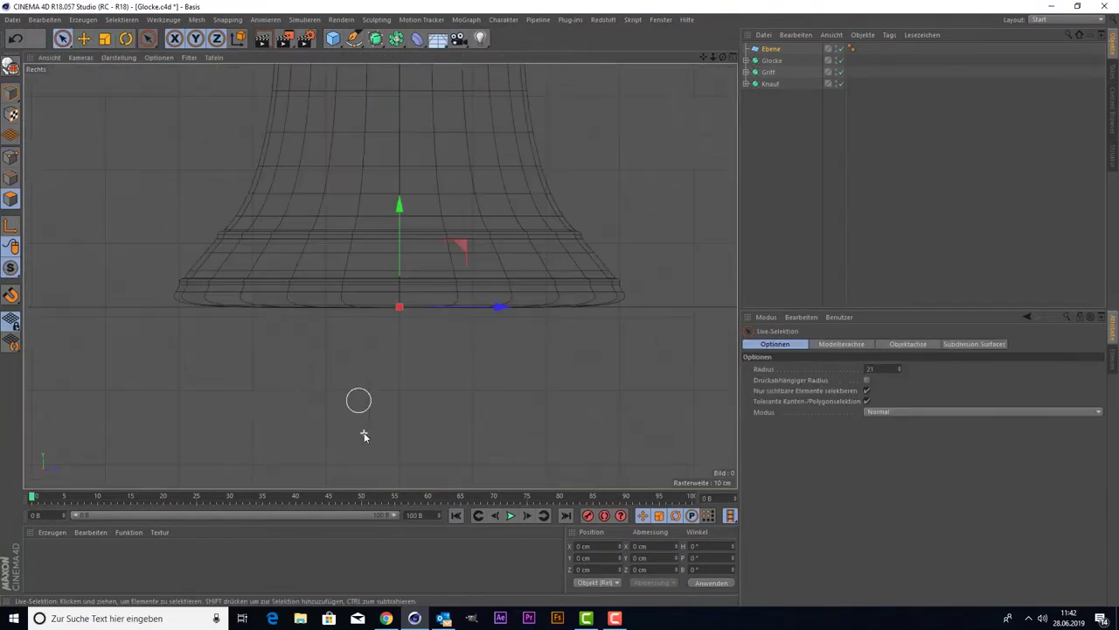
pyautogui.press('t')
pyautogui.press('F5')
pyautogui.press('F1')
# Step: Add a Redshift Dome Light with an HDR image and create new Redshift materials
pyautogui.click(603, 19)
pyautogui.moveTo(617, 60)
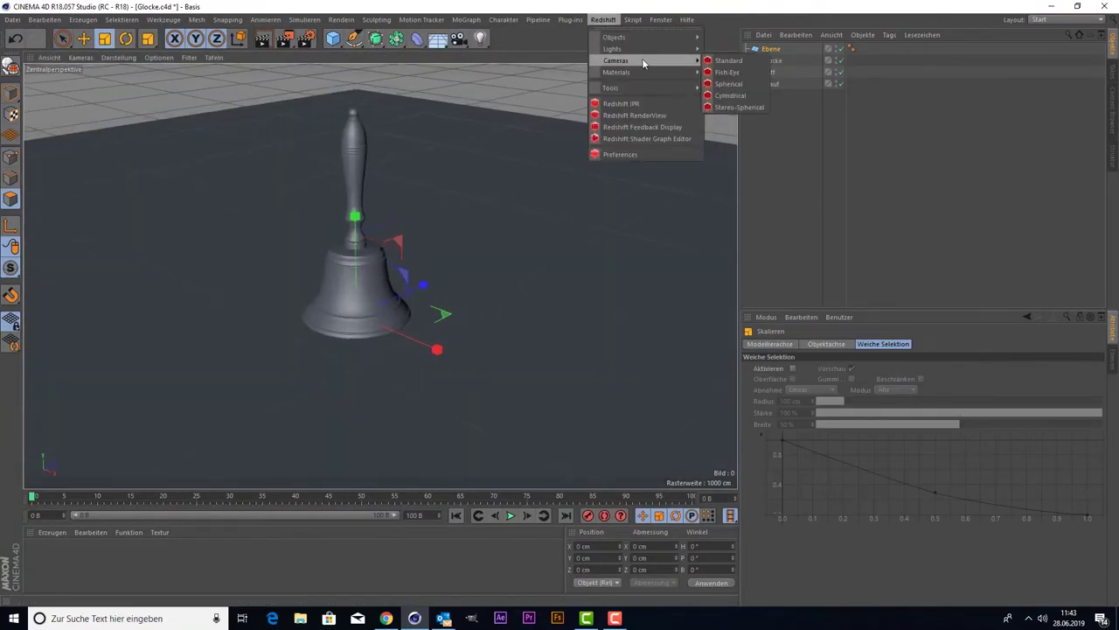
pyautogui.click(734, 60)
pyautogui.click(1083, 454)
pyautogui.doubleClick(289, 201)
pyautogui.click(650, 350)
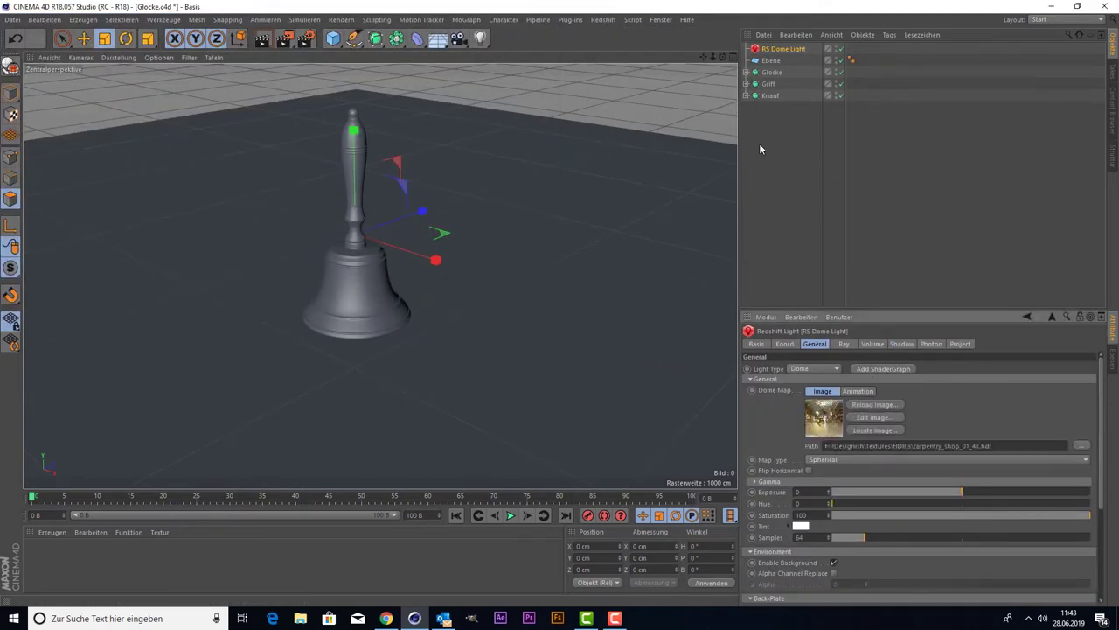
pyautogui.click(52, 532)
pyautogui.click(79, 438)
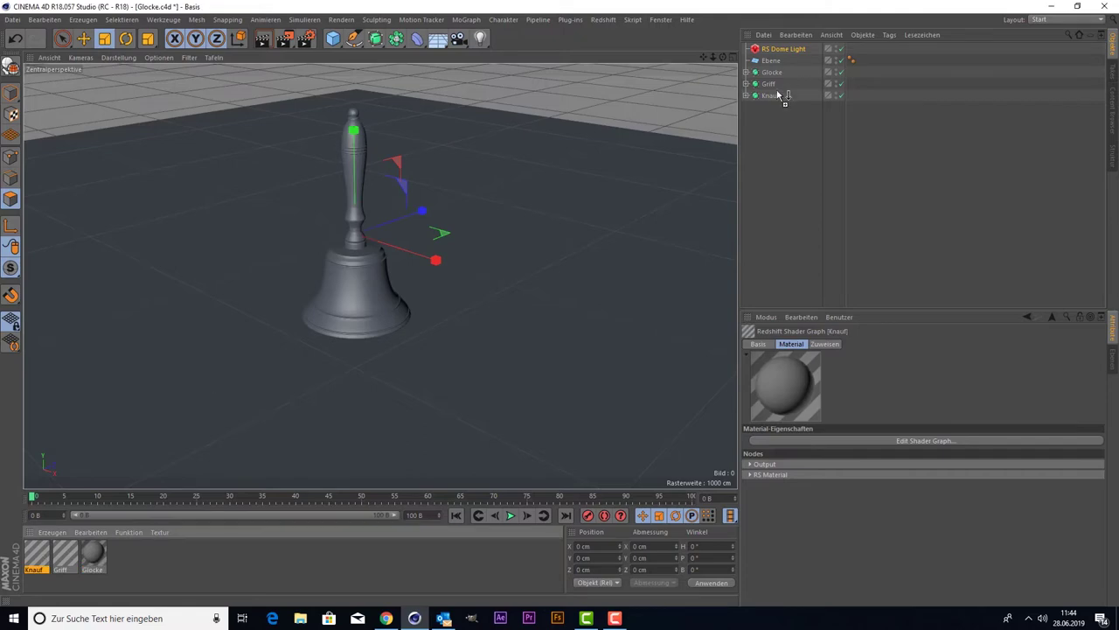
# Step: Apply materials to the bell and handle, and give the Knauf material the Iron preset
pyautogui.moveTo(780, 96); pyautogui.dragTo(781, 95)
pyautogui.moveTo(93, 553); pyautogui.dragTo(354, 288)
pyautogui.doubleClick(92, 553)
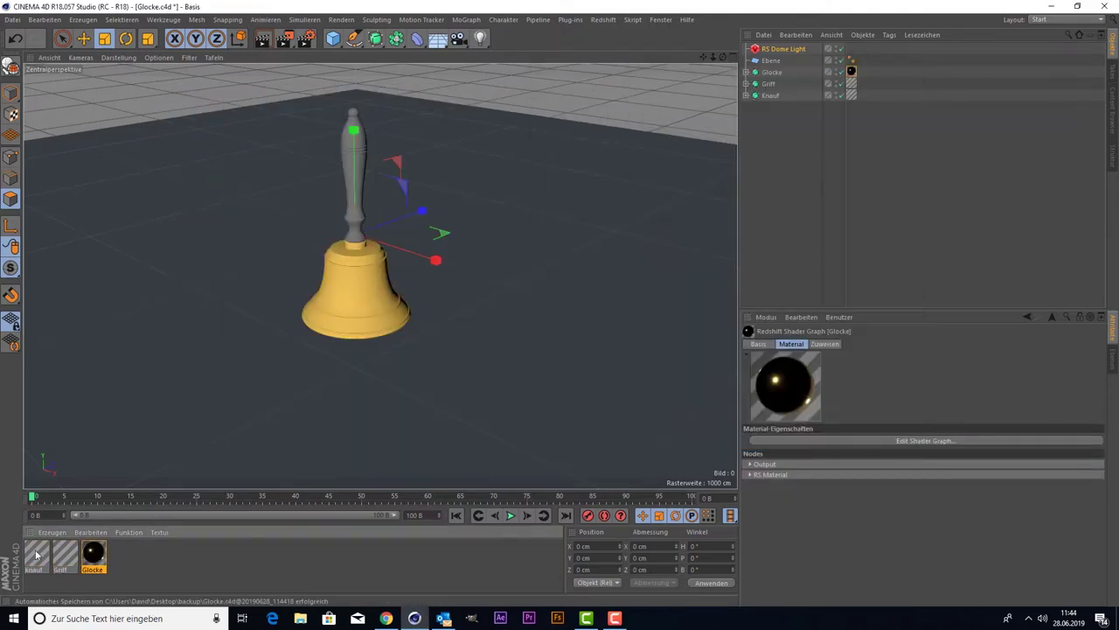
pyautogui.doubleClick(37, 553)
pyautogui.click(703, 291)
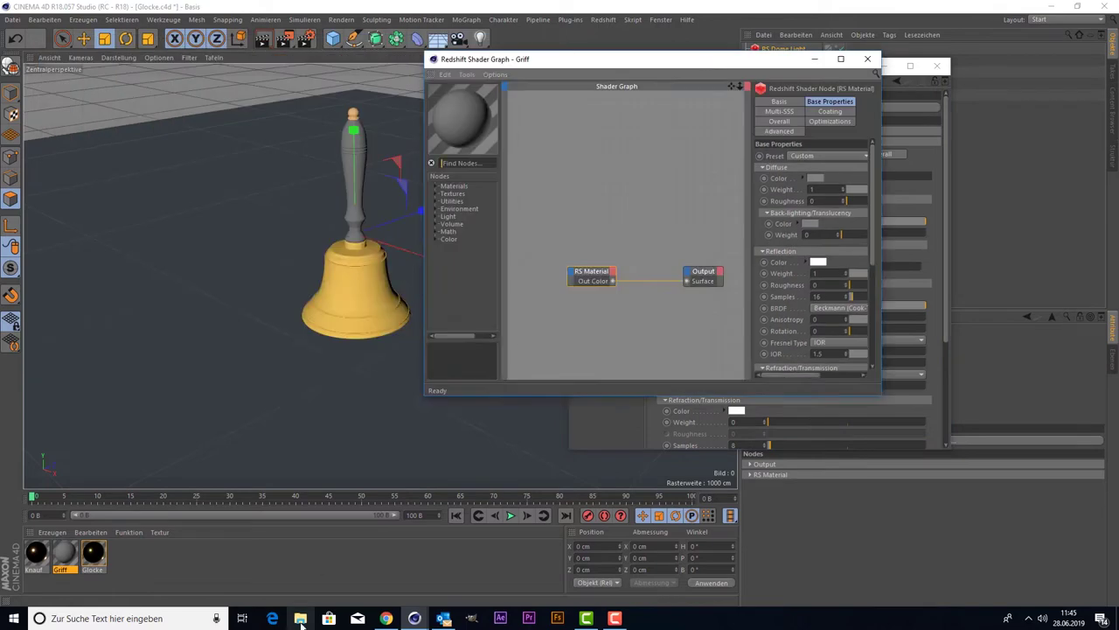
# Step: Set the handle's Griff material to the Plastic preset
pyautogui.click(300, 619)
pyautogui.click(337, 388)
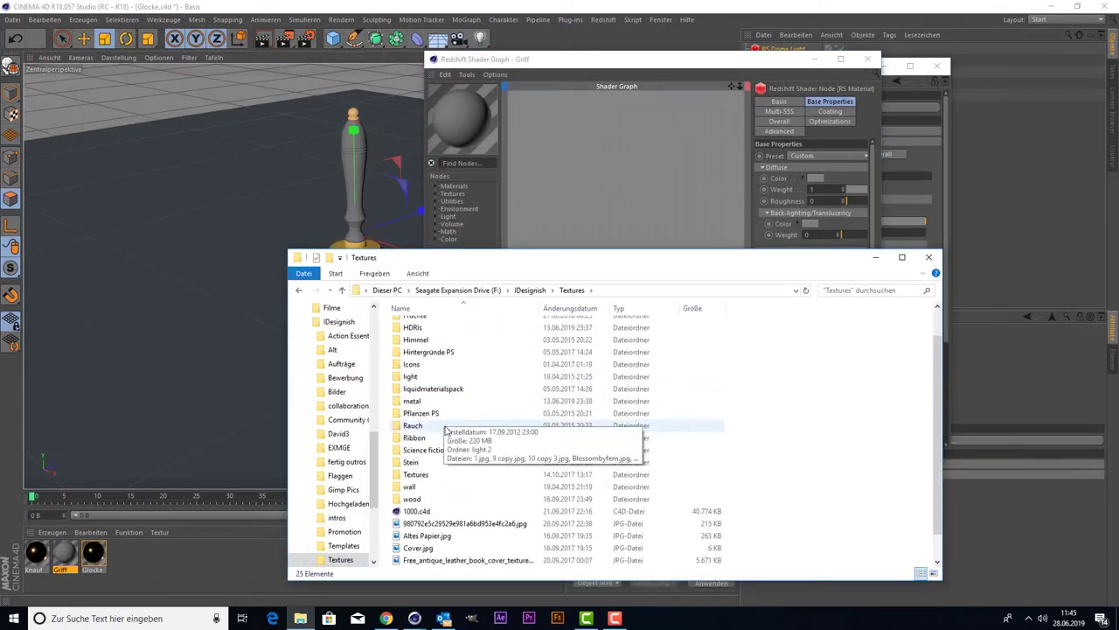
pyautogui.click(928, 262)
pyautogui.click(738, 187)
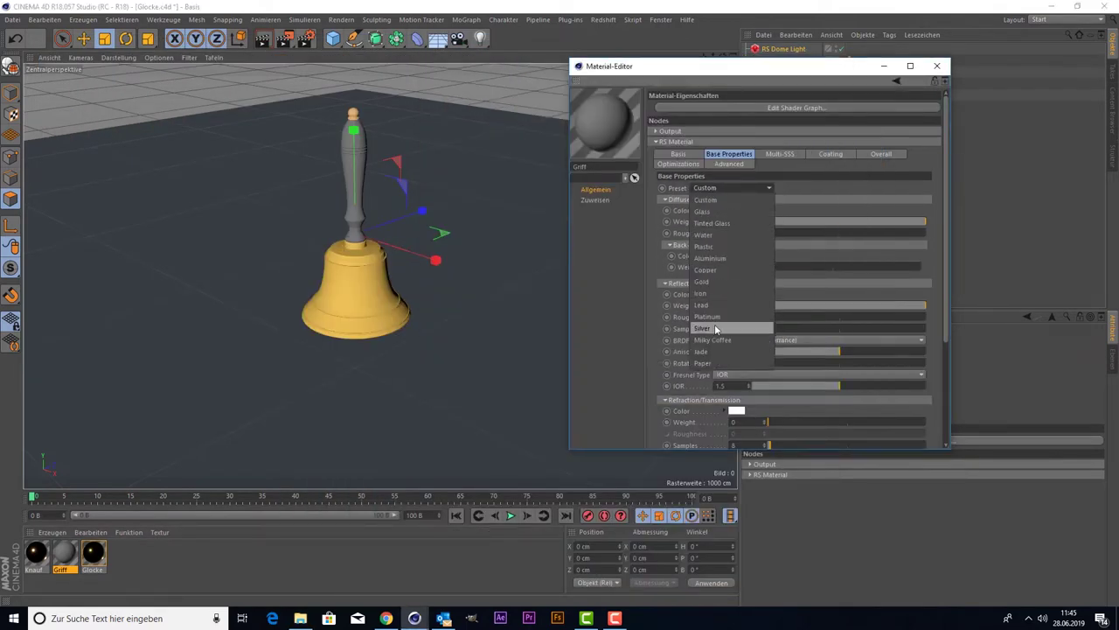
pyautogui.click(737, 252)
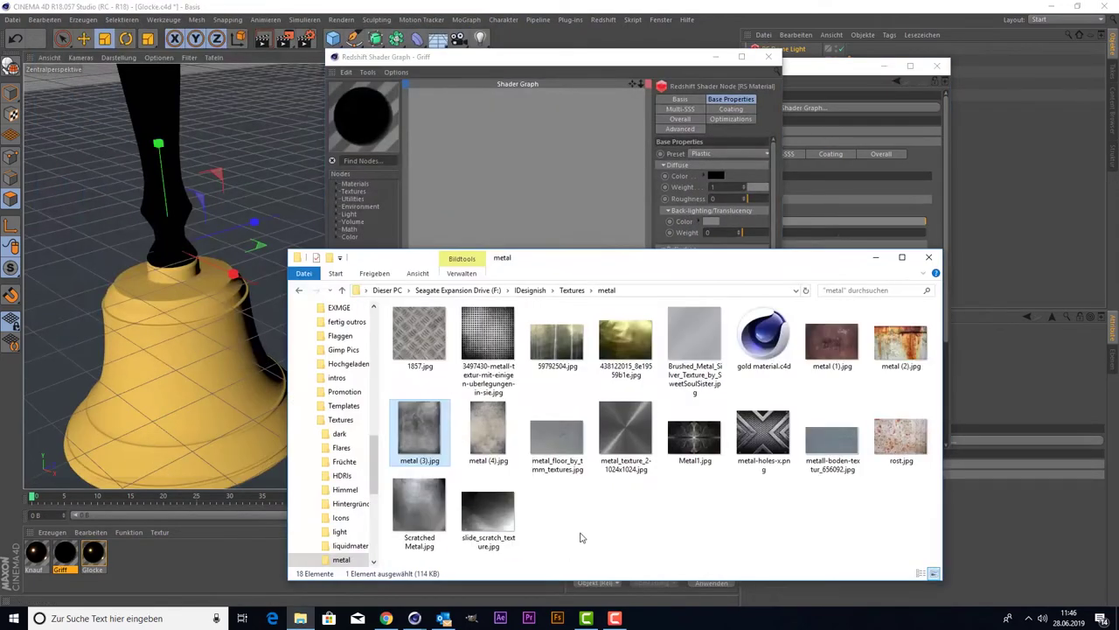
# Step: Add the 002_800x600 texture to the Griff material with cylinder projection
pyautogui.click(572, 290)
pyautogui.doubleClick(490, 432)
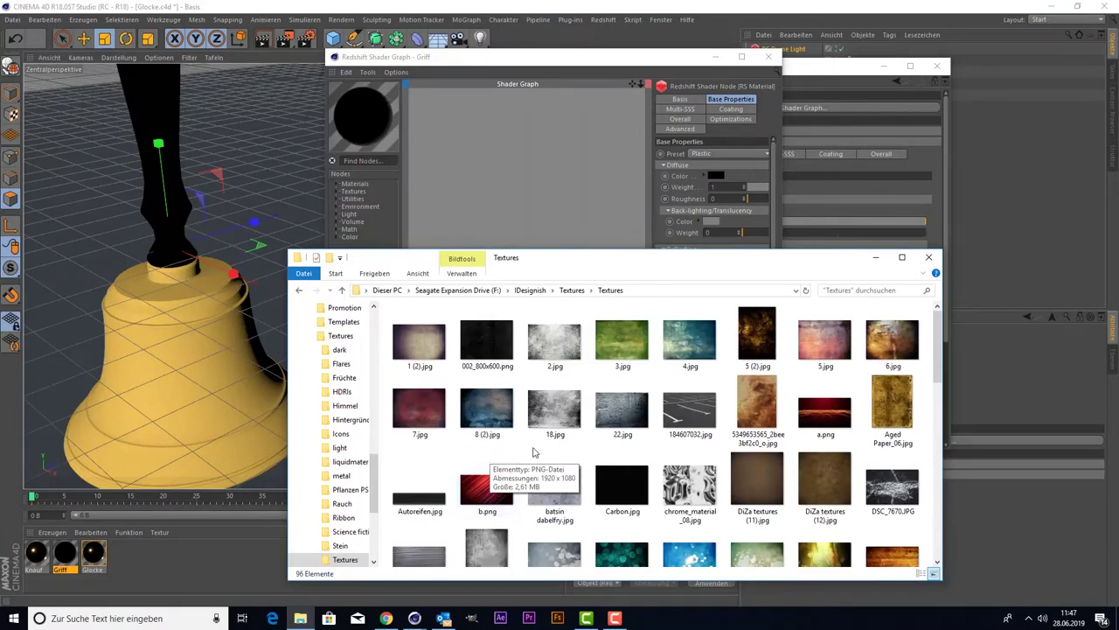
pyautogui.scroll(-10, 535, 452)
pyautogui.scroll(10, 535, 452)
pyautogui.moveTo(487, 339); pyautogui.dragTo(450, 156)
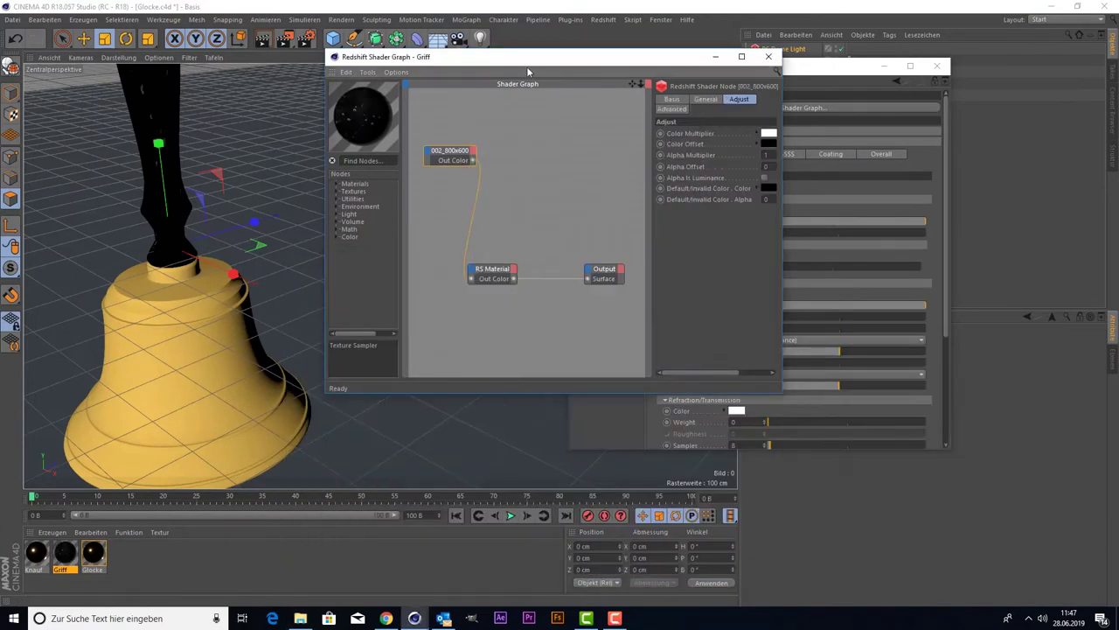
pyautogui.moveTo(526, 67); pyautogui.dragTo(432, 73)
pyautogui.click(883, 391)
pyautogui.click(634, 114)
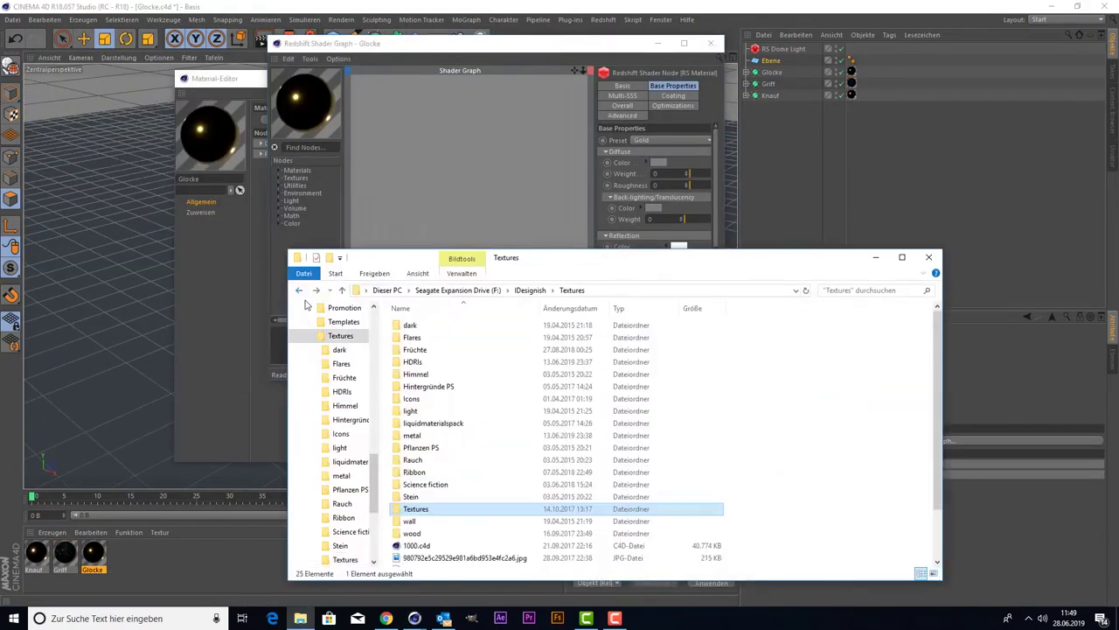
# Step: Add a Scratched Metal texture and an RS Bump Map node to the Glocke material
pyautogui.doubleClick(427, 435)
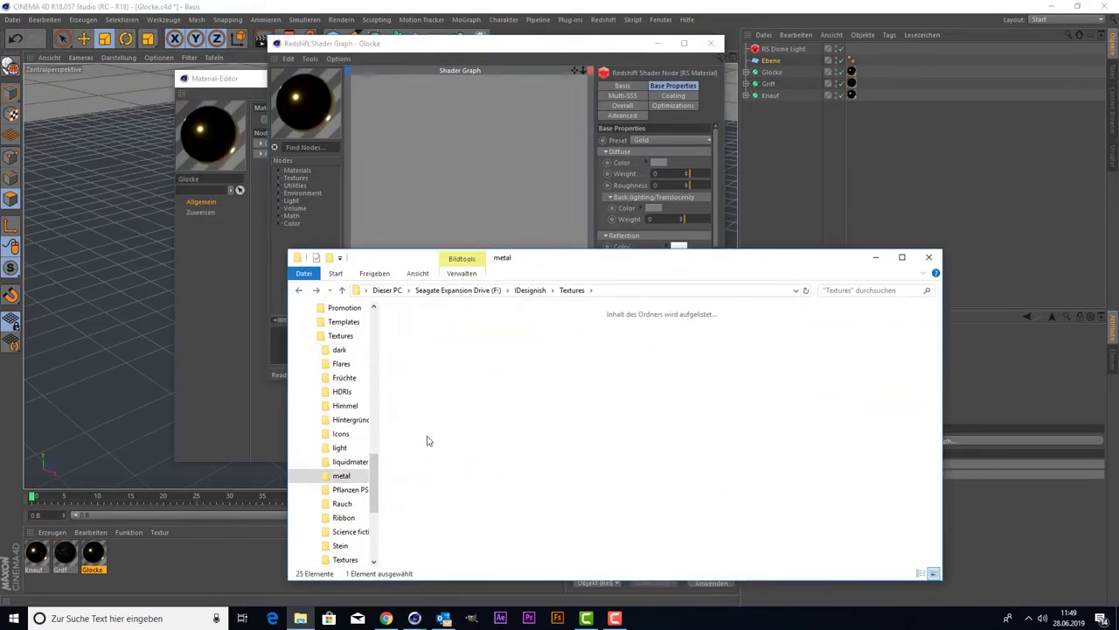
pyautogui.moveTo(451, 182); pyautogui.dragTo(450, 179)
pyautogui.write('bump')
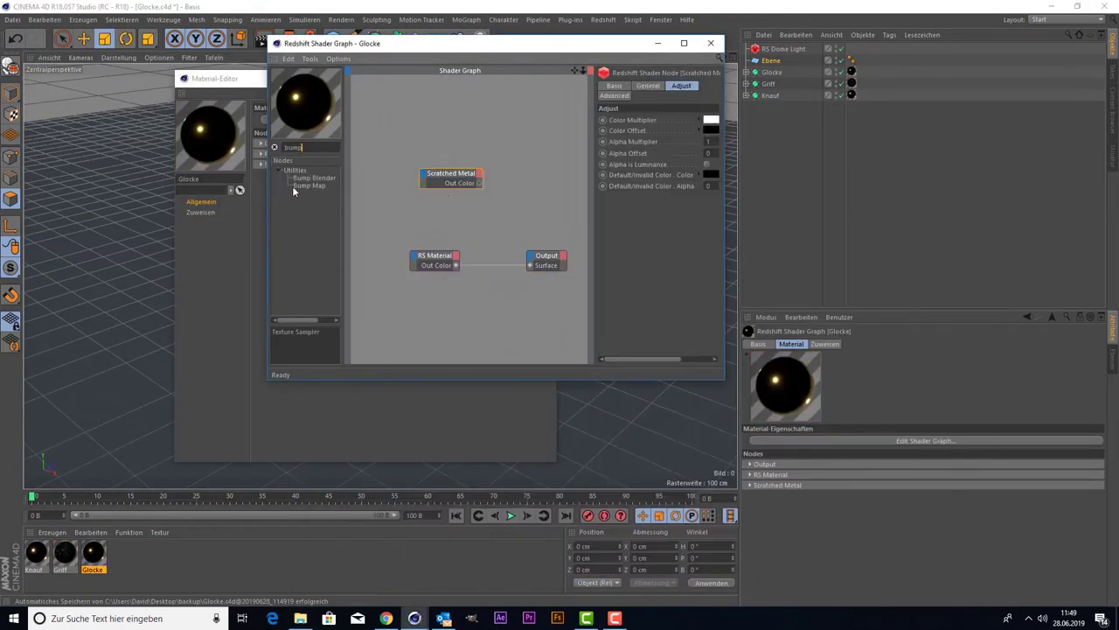
pyautogui.moveTo(298, 185); pyautogui.dragTo(480, 149)
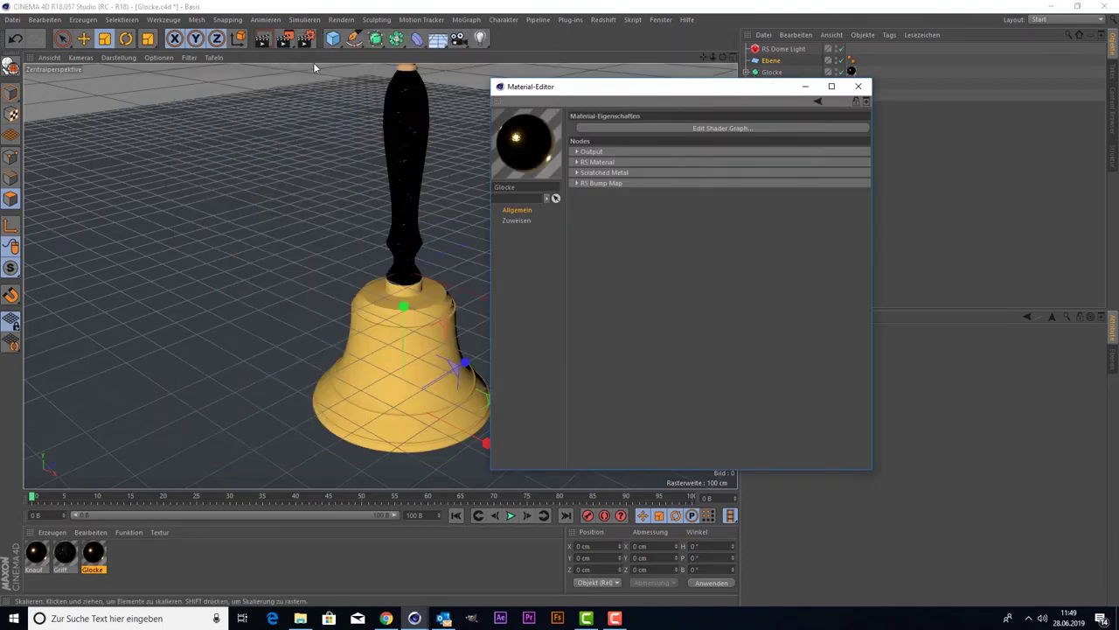
pyautogui.click(859, 86)
# Step: Create a new Redshift material and lower the dome light exposure to -1.566, shifting its hue
pyautogui.click(52, 531)
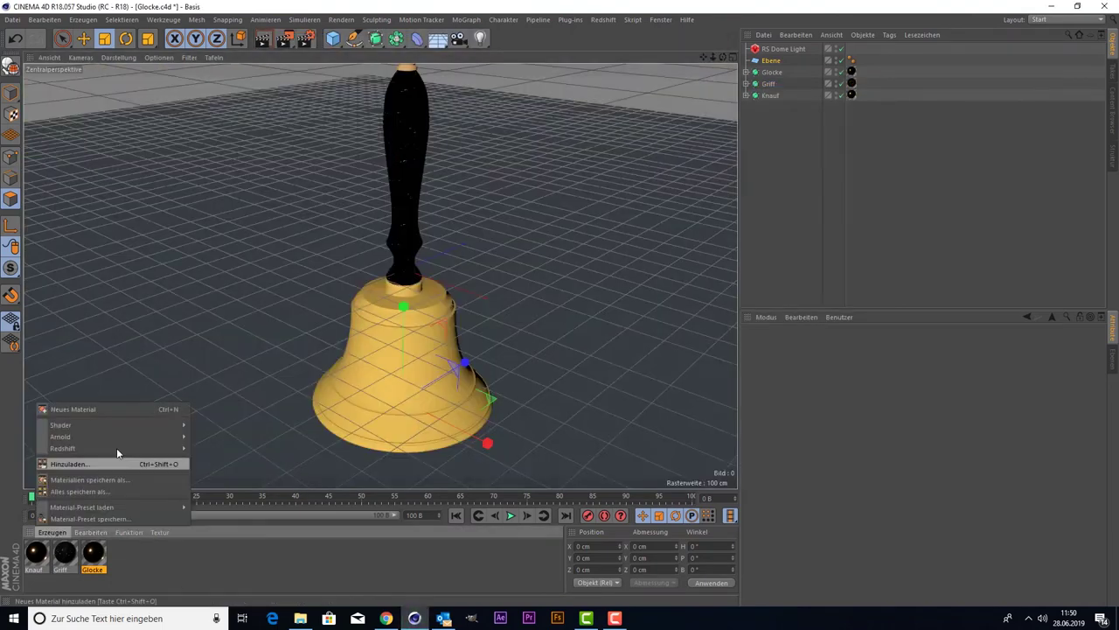
pyautogui.click(250, 453)
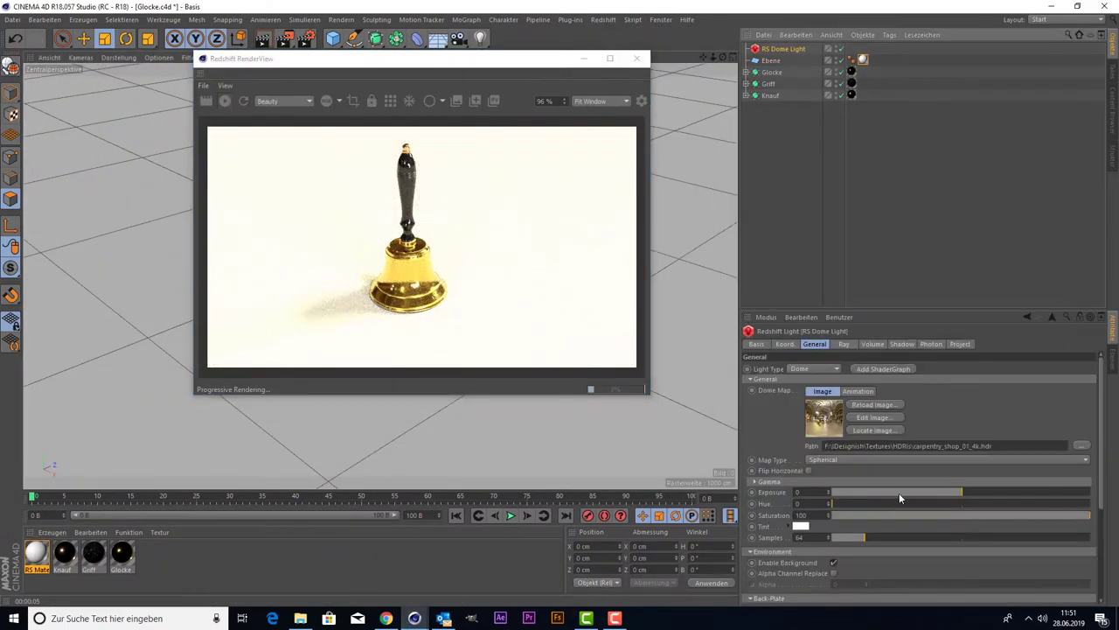
pyautogui.moveTo(899, 492)
pyautogui.mouseDown()
pyautogui.moveTo(962, 493)
pyautogui.moveTo(746, 498)
pyautogui.mouseUp()
pyautogui.click(897, 504)
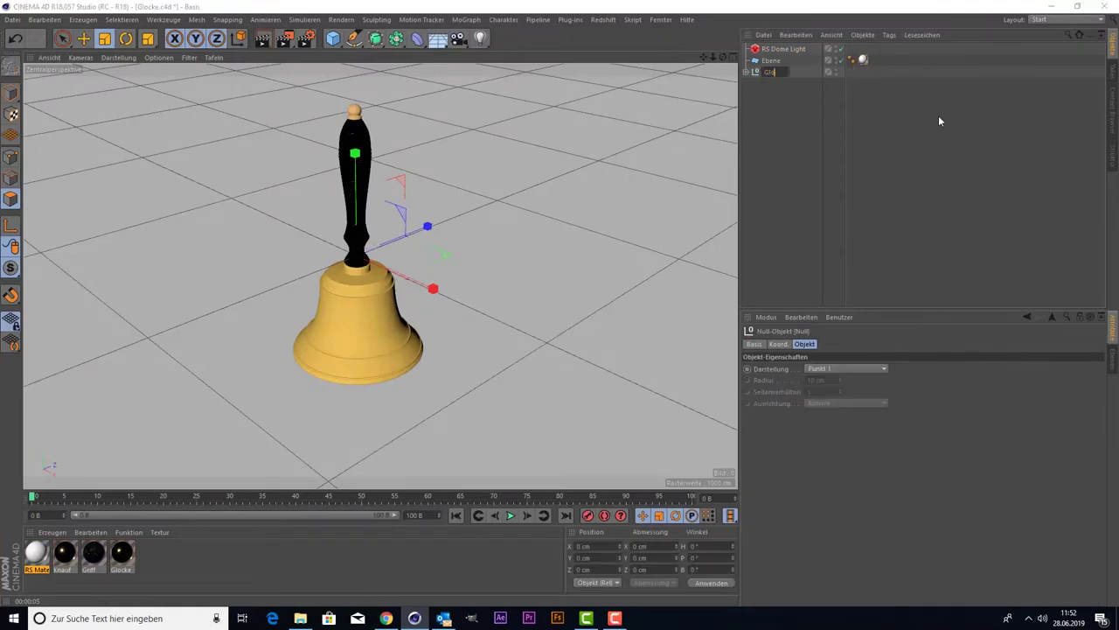
# Step: Duplicate the bell group twice, place the copies left and right of the original, and render the view
pyautogui.moveTo(420, 280); pyautogui.dragTo(515, 229)
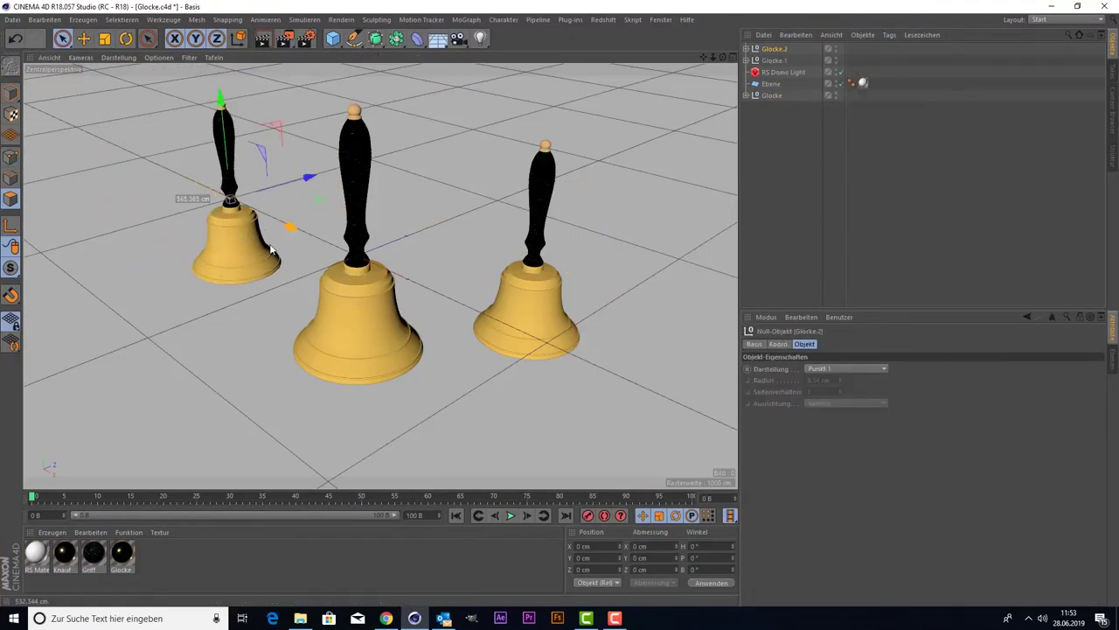
pyautogui.moveTo(271, 251); pyautogui.dragTo(166, 253)
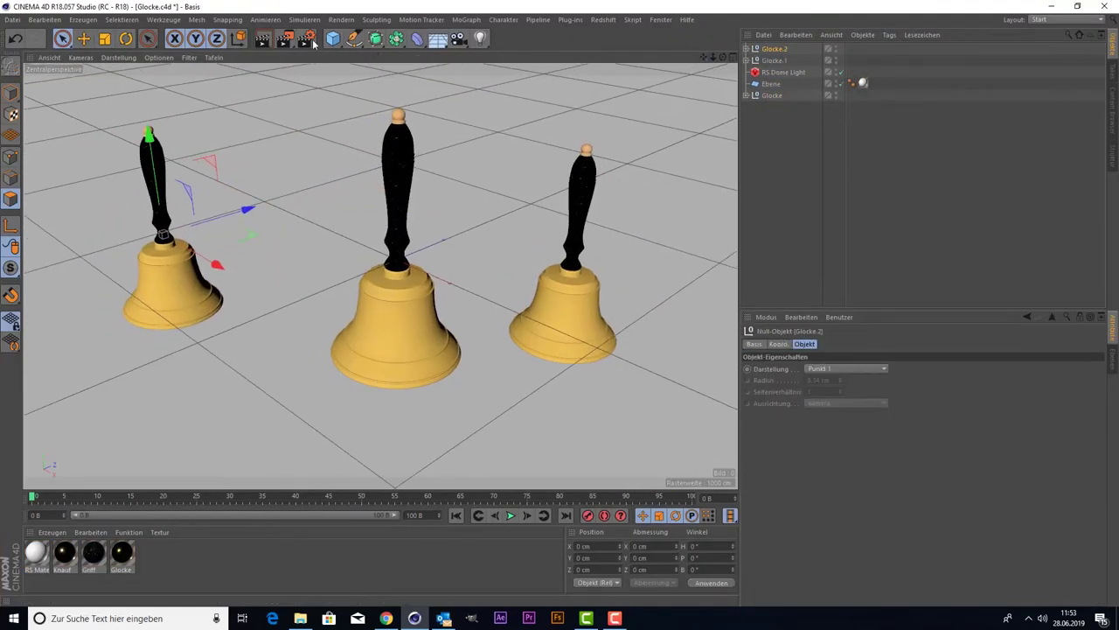
pyautogui.click(263, 39)
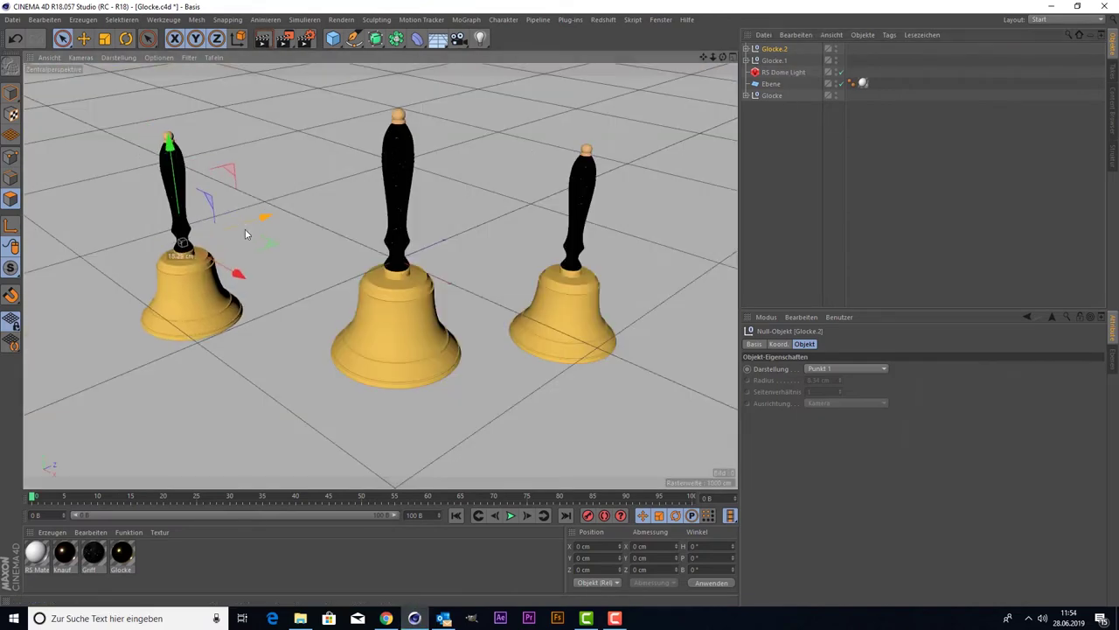
# Step: Clear the viewport render and review the Redshift optimization and global illumination settings
pyautogui.click(258, 41)
pyautogui.click(305, 38)
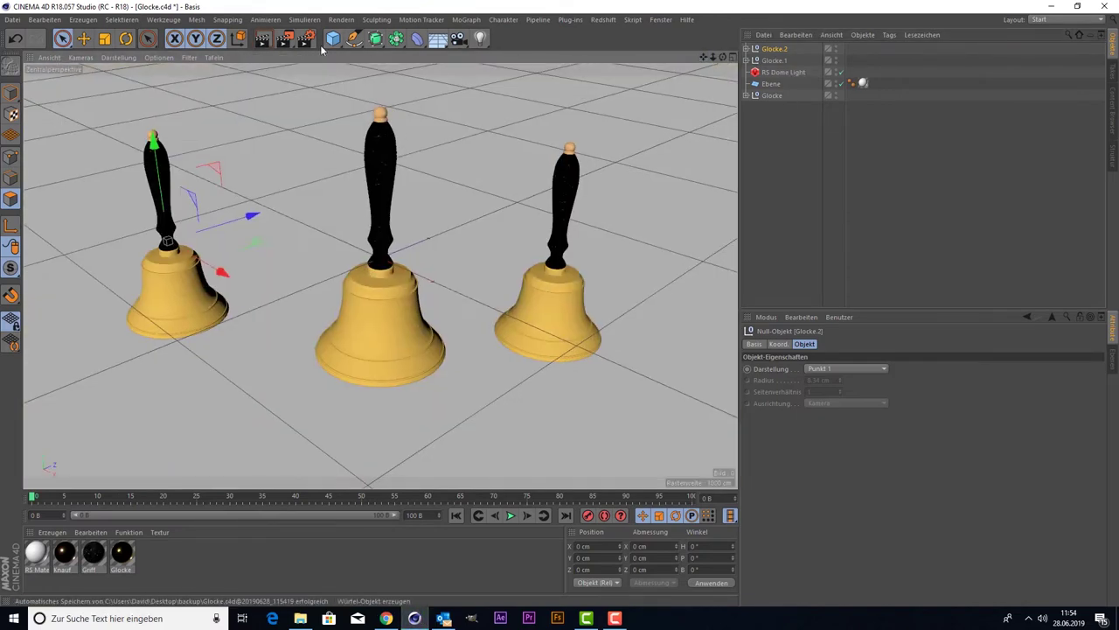
pyautogui.click(289, 49)
pyautogui.click(333, 50)
# Step: Close the render settings and set the bell body's texture projection to Zylinder-Mapping
pyautogui.click(201, 50)
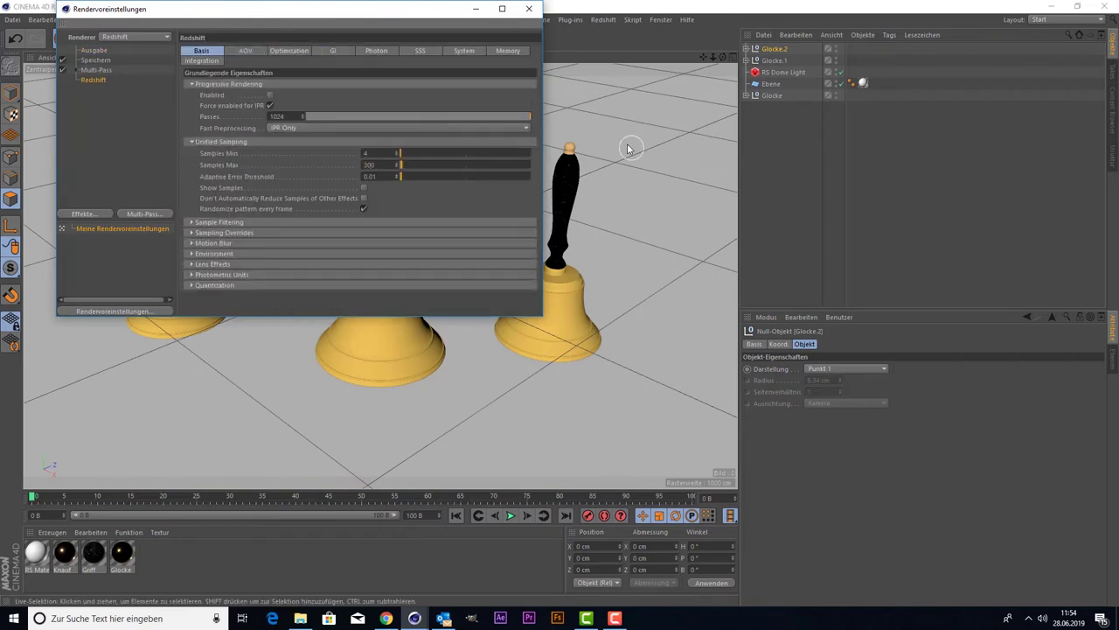
pyautogui.click(530, 8)
pyautogui.click(265, 42)
pyautogui.click(746, 94)
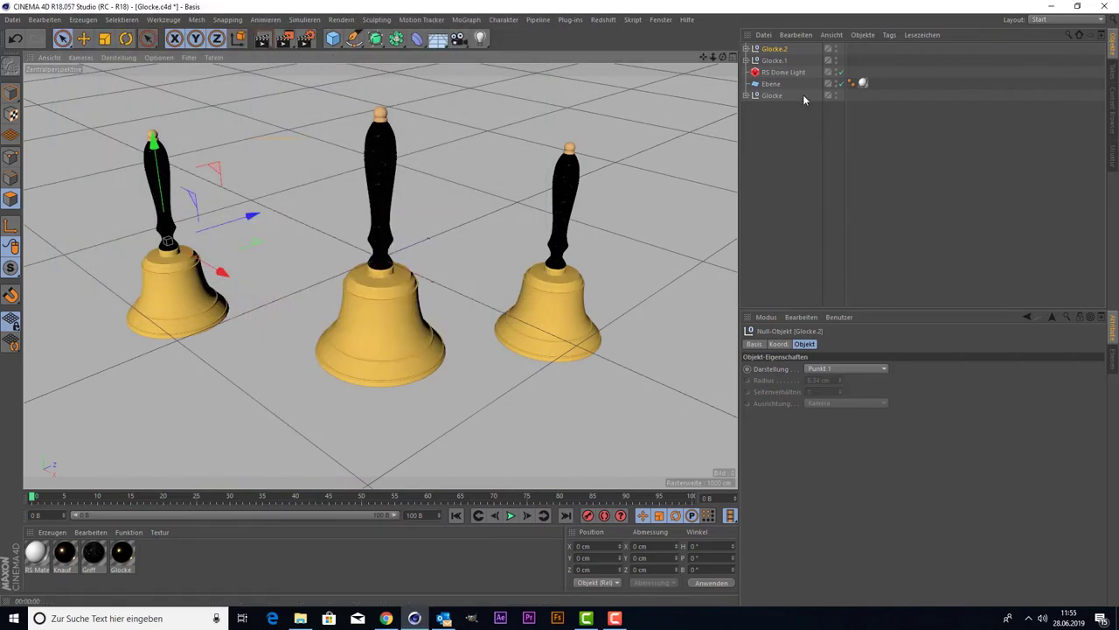
pyautogui.click(851, 105)
pyautogui.click(877, 392)
pyautogui.click(887, 416)
# Step: Test-render the bells and inspect the bell material and its shader graph
pyautogui.moveTo(265, 42); pyautogui.dragTo(357, 312)
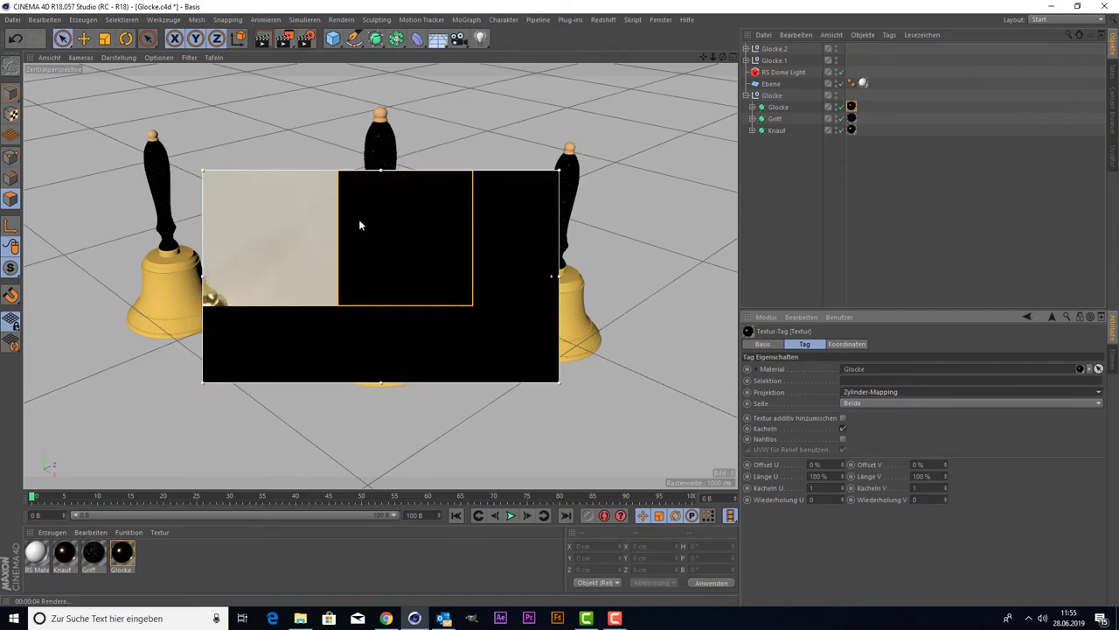
pyautogui.click(265, 42)
pyautogui.click(265, 42)
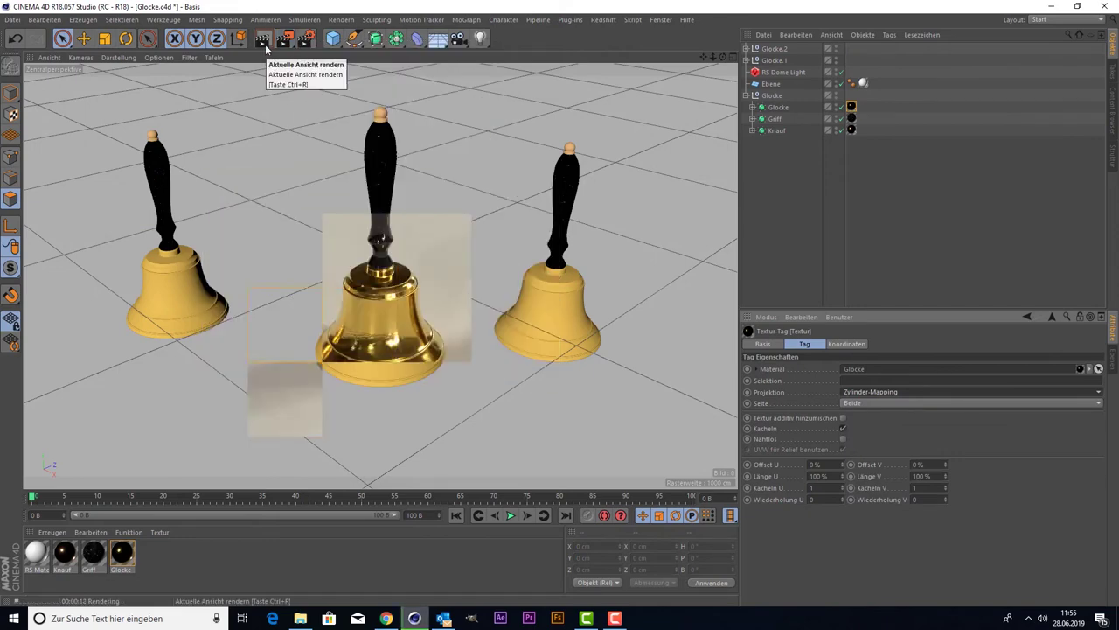
pyautogui.click(121, 552)
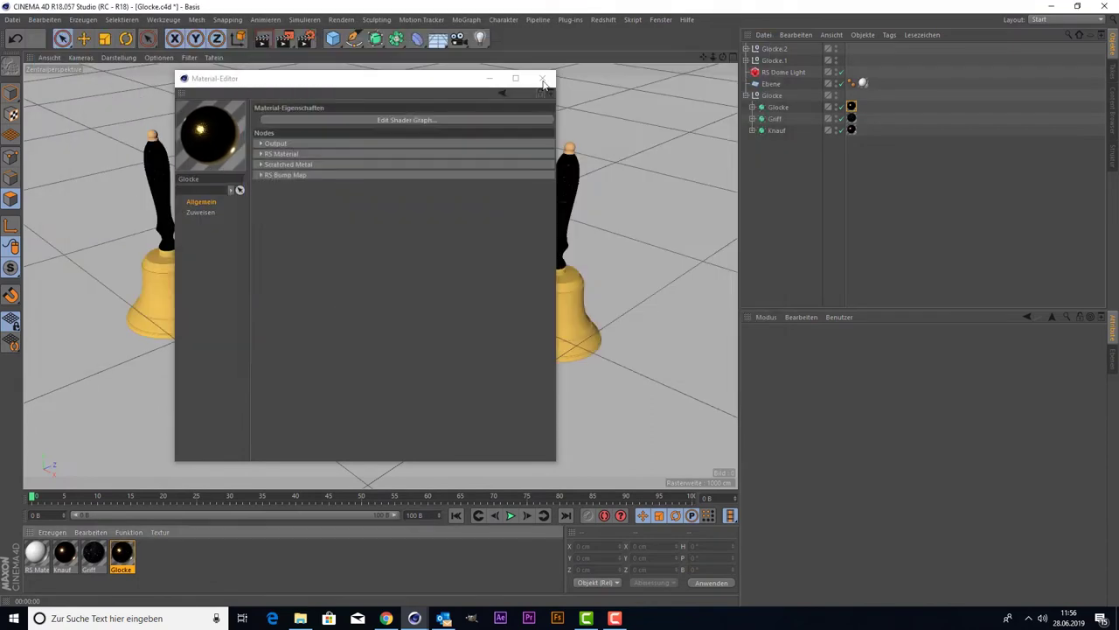
pyautogui.click(542, 79)
pyautogui.click(261, 40)
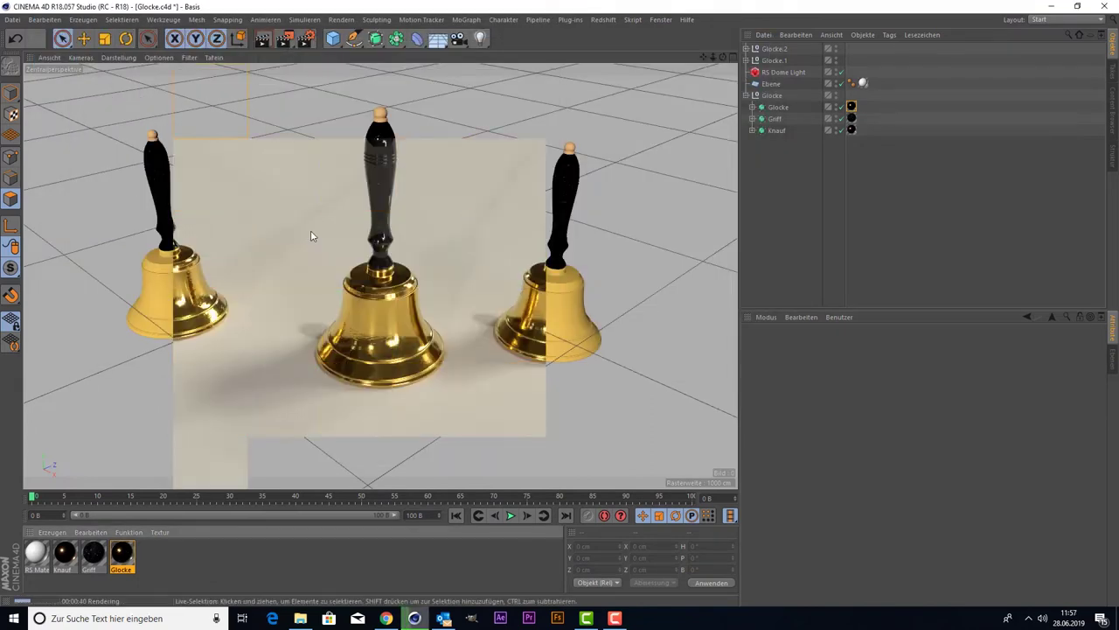
pyautogui.doubleClick(121, 552)
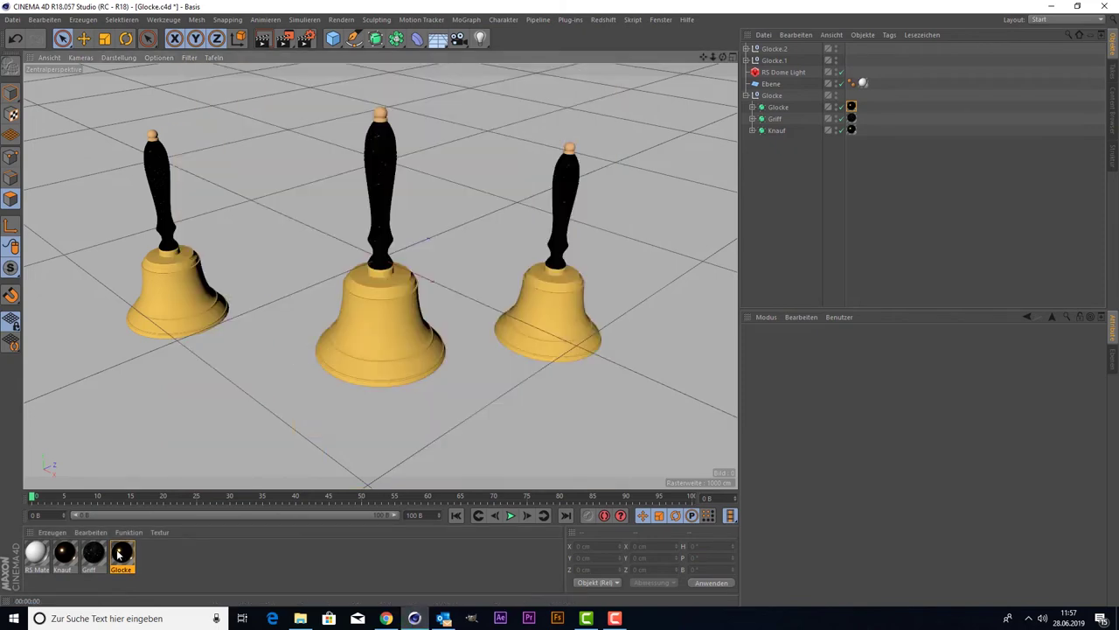
pyautogui.click(549, 133)
pyautogui.click(919, 93)
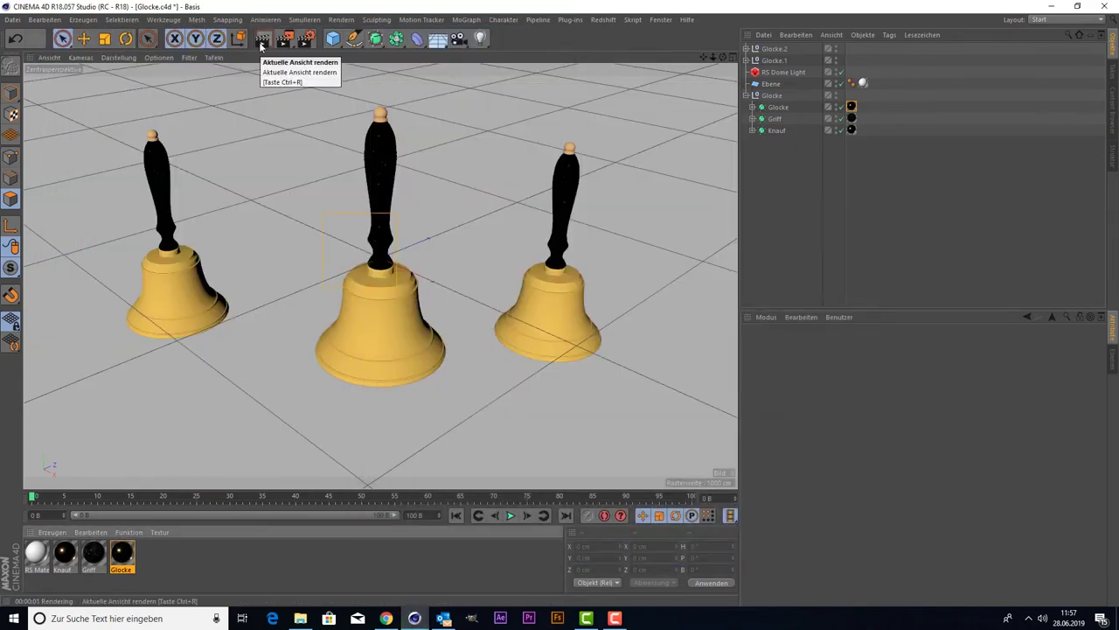
pyautogui.click(261, 47)
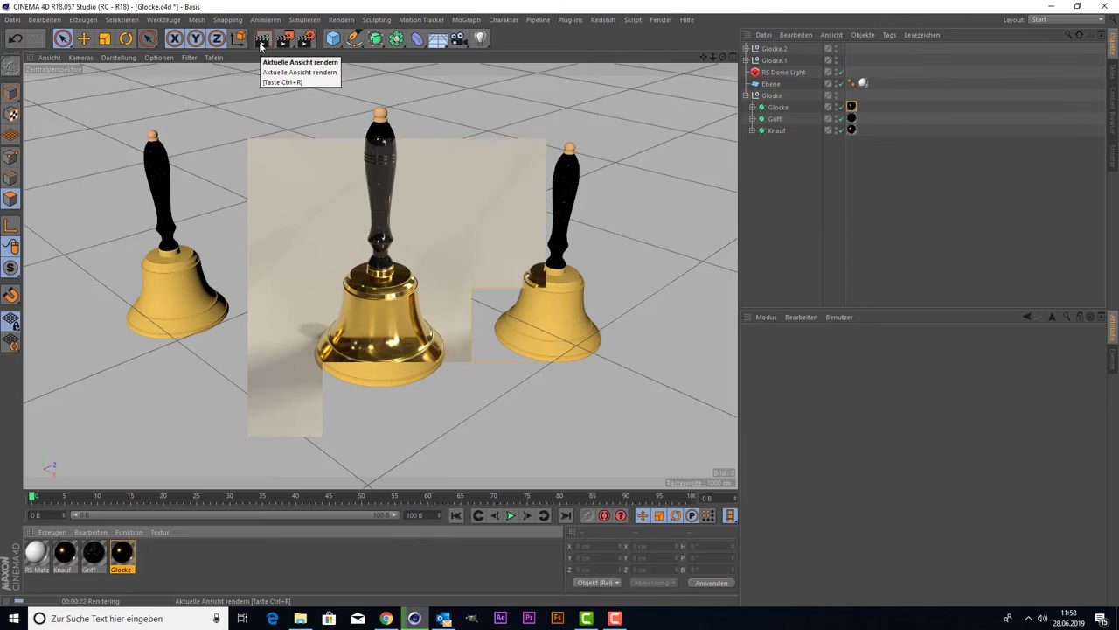
# Step: Set the 1920×1080 output to save as Glocke.jpg and render to the Picture Viewer
pyautogui.click(308, 41)
pyautogui.click(308, 40)
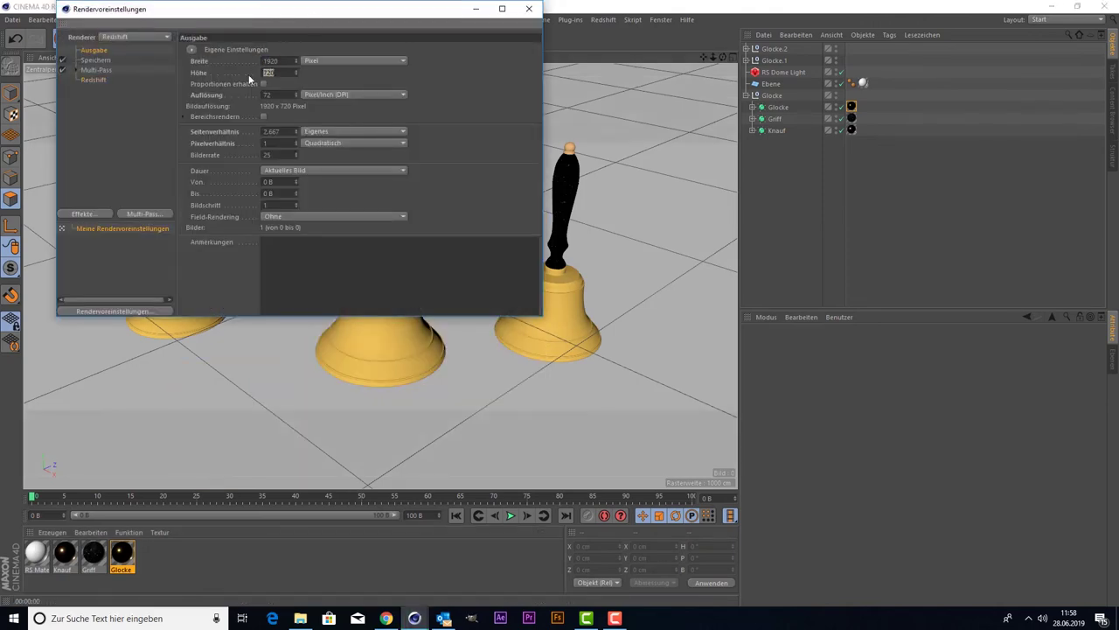
pyautogui.click(513, 70)
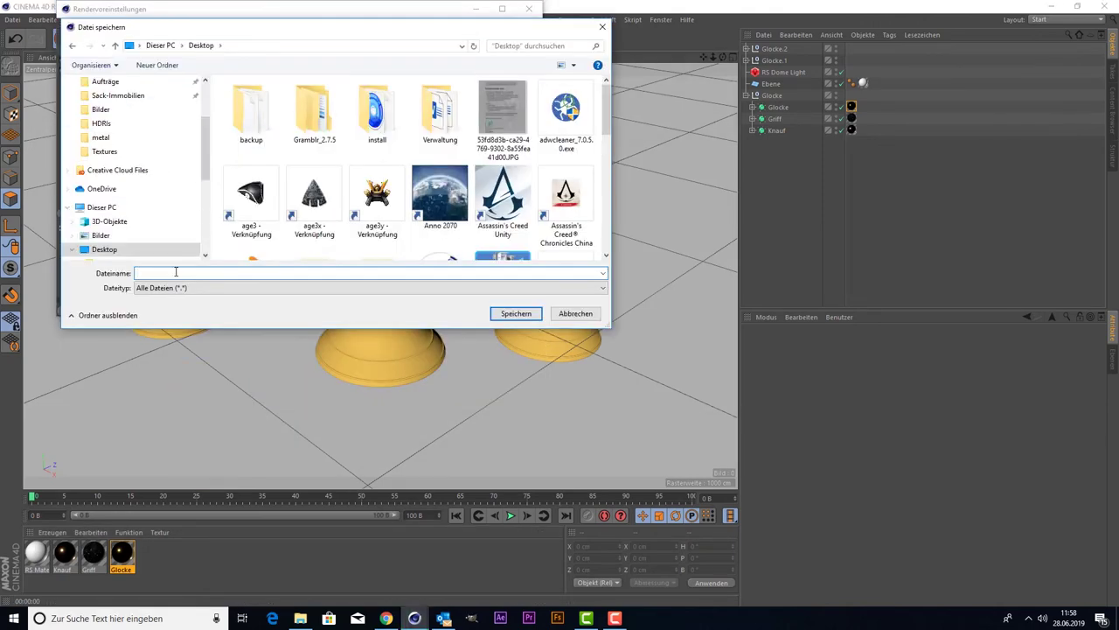
pyautogui.click(516, 312)
pyautogui.click(529, 9)
pyautogui.click(284, 39)
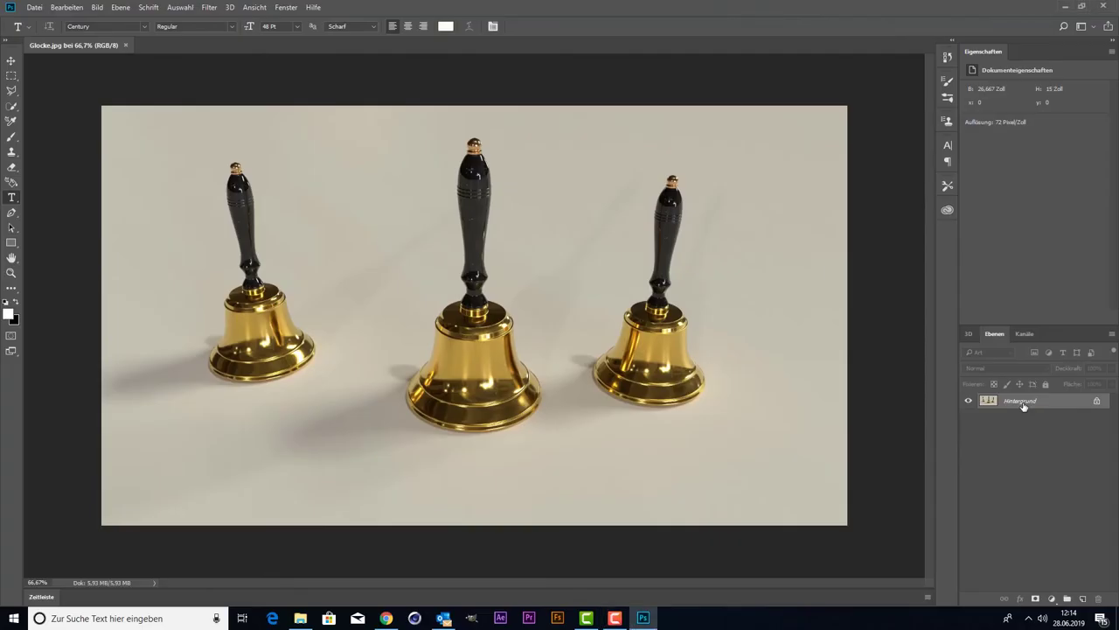
# Step: Apply a Lens Correction (Objektivkorrektur) vignette at strength -100 to darken the edges
pyautogui.click(254, 7)
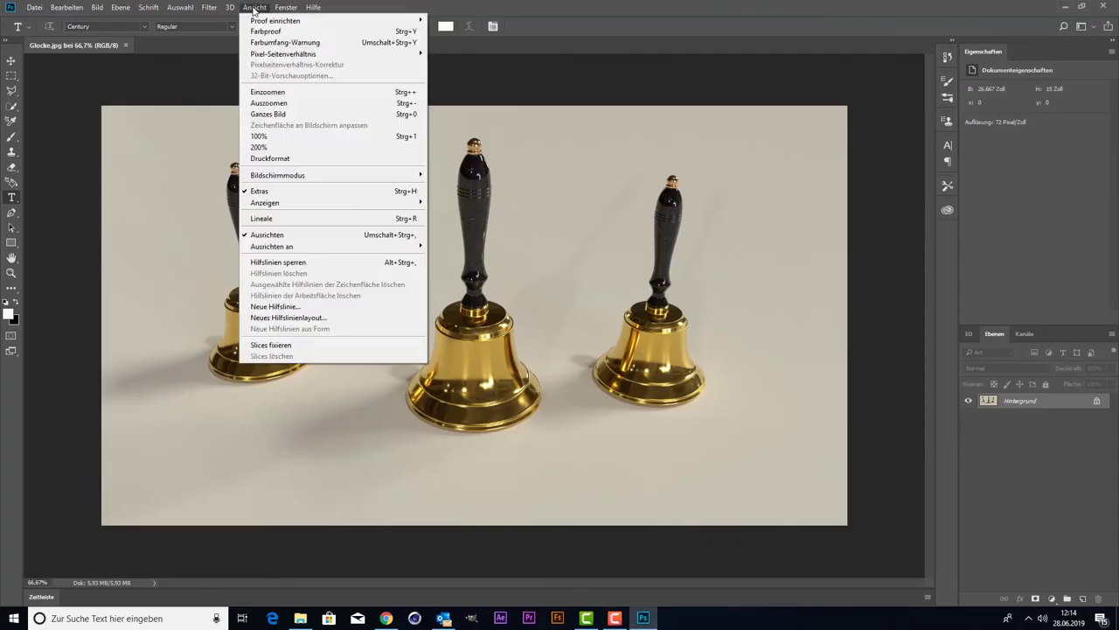
pyautogui.click(244, 76)
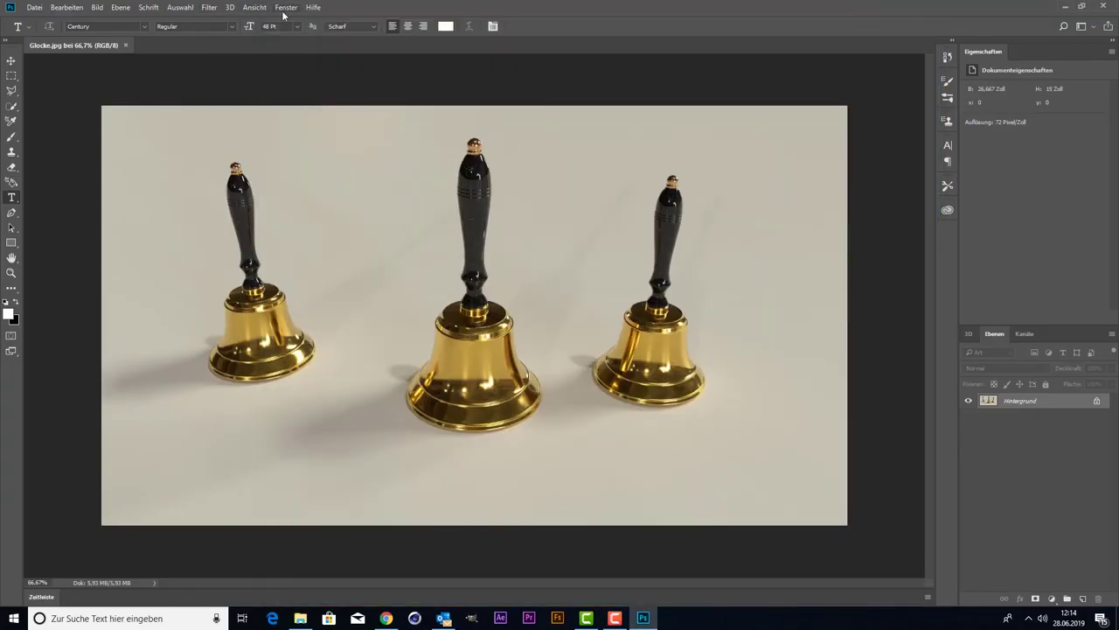
pyautogui.click(209, 7)
pyautogui.click(246, 81)
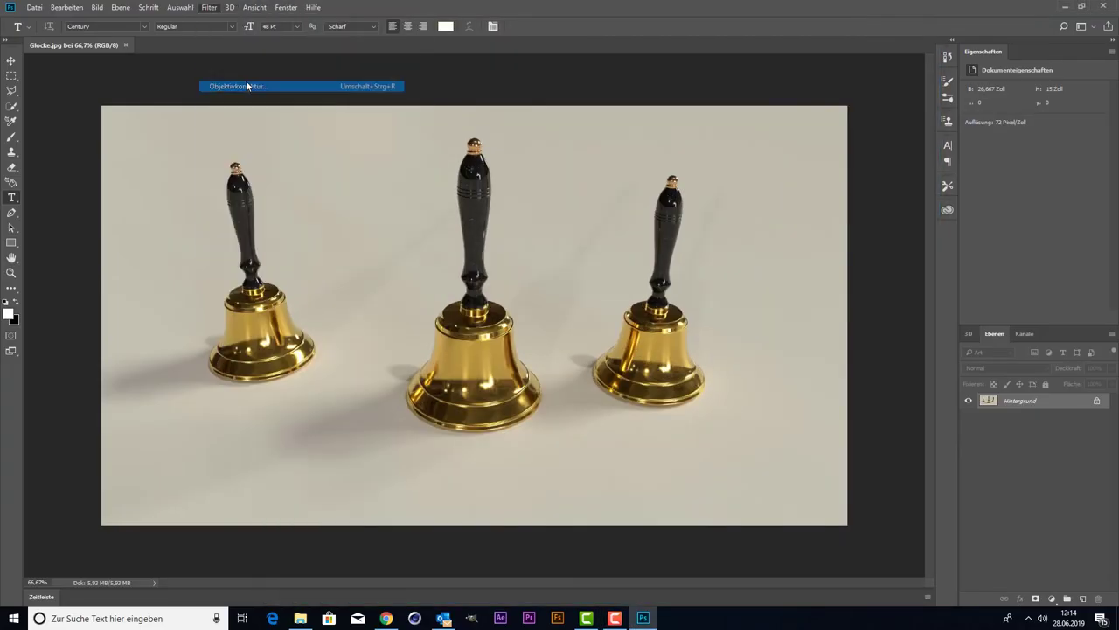
pyautogui.moveTo(1013, 259); pyautogui.dragTo(890, 260)
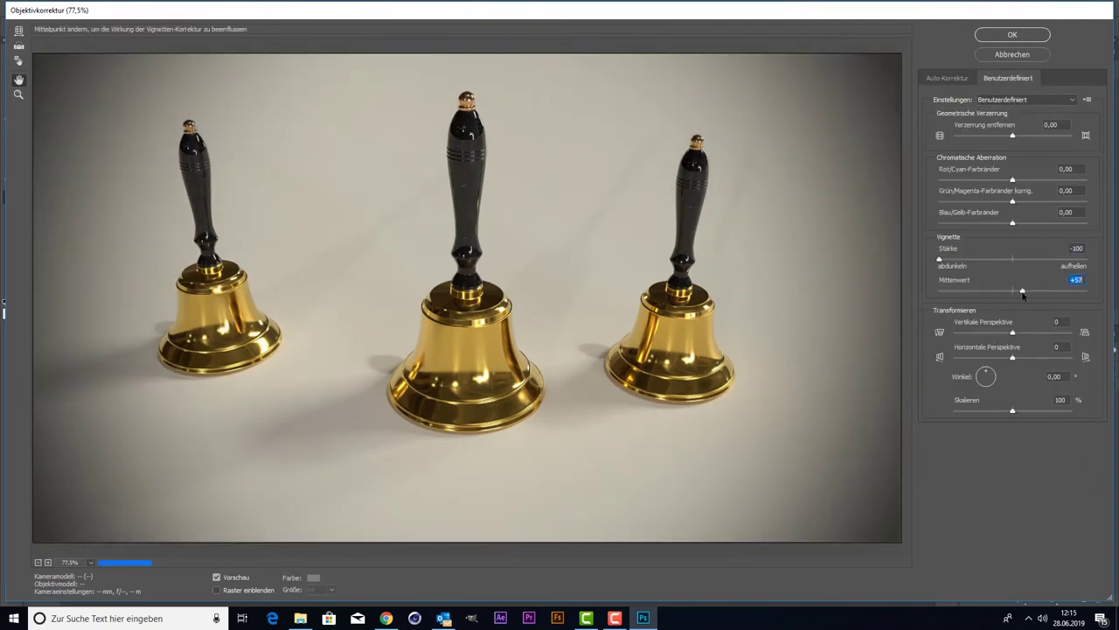
pyautogui.press('Return')
# Step: Add a Curves (Gradationskurven) layer that darkens RGB and raises the blue curve
pyautogui.click(1052, 601)
pyautogui.click(1040, 417)
pyautogui.moveTo(1045, 170)
pyautogui.mouseDown()
pyautogui.moveTo(1048, 186)
pyautogui.moveTo(1043, 168)
pyautogui.mouseUp()
pyautogui.click(1007, 135)
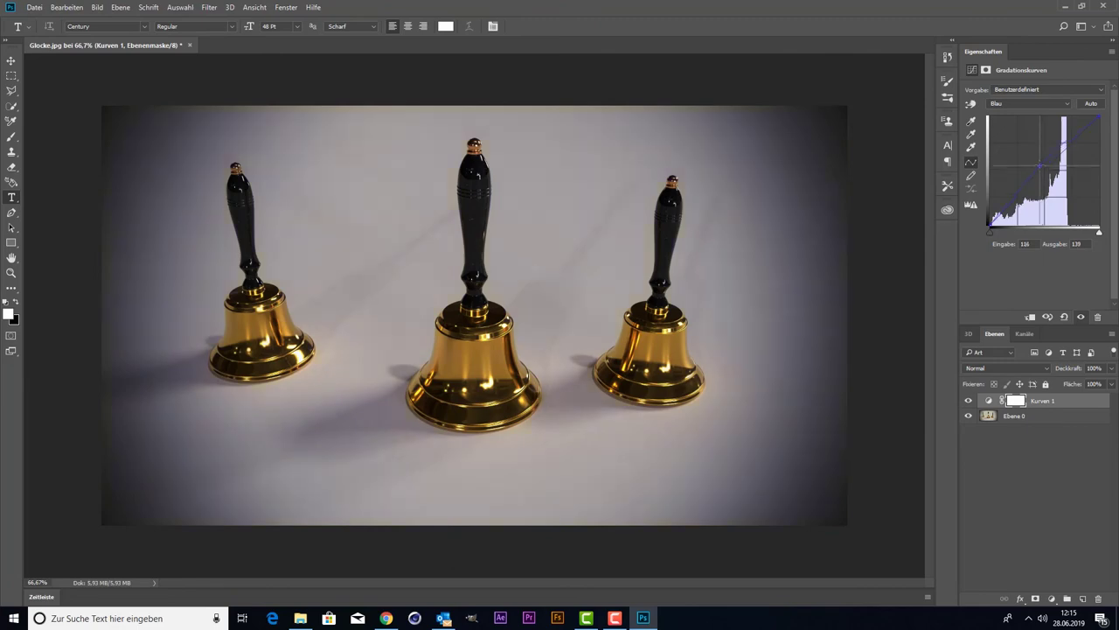
# Step: Save the graded image as a JPEG with Speichern unter
pyautogui.click(33, 8)
pyautogui.click(93, 133)
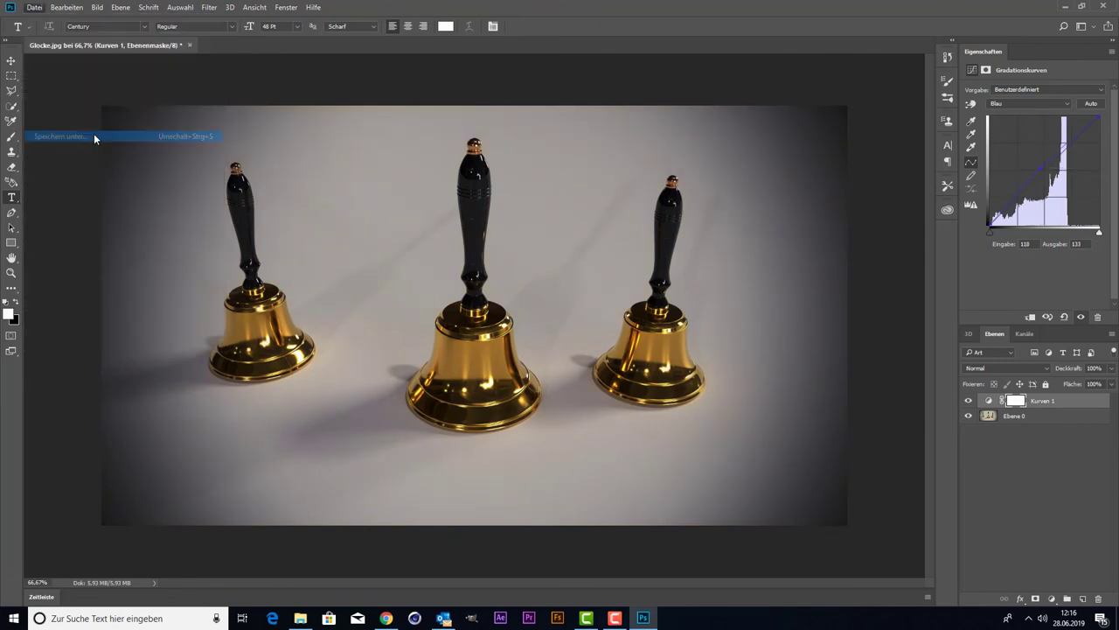
pyautogui.click(500, 200)
pyautogui.click(350, 383)
pyautogui.click(682, 404)
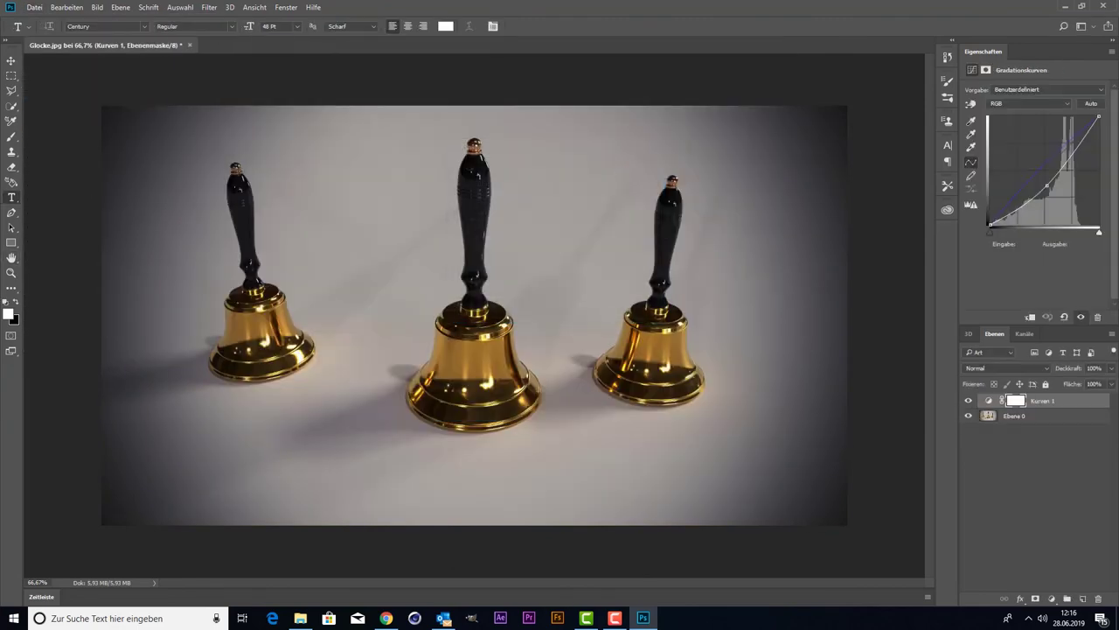